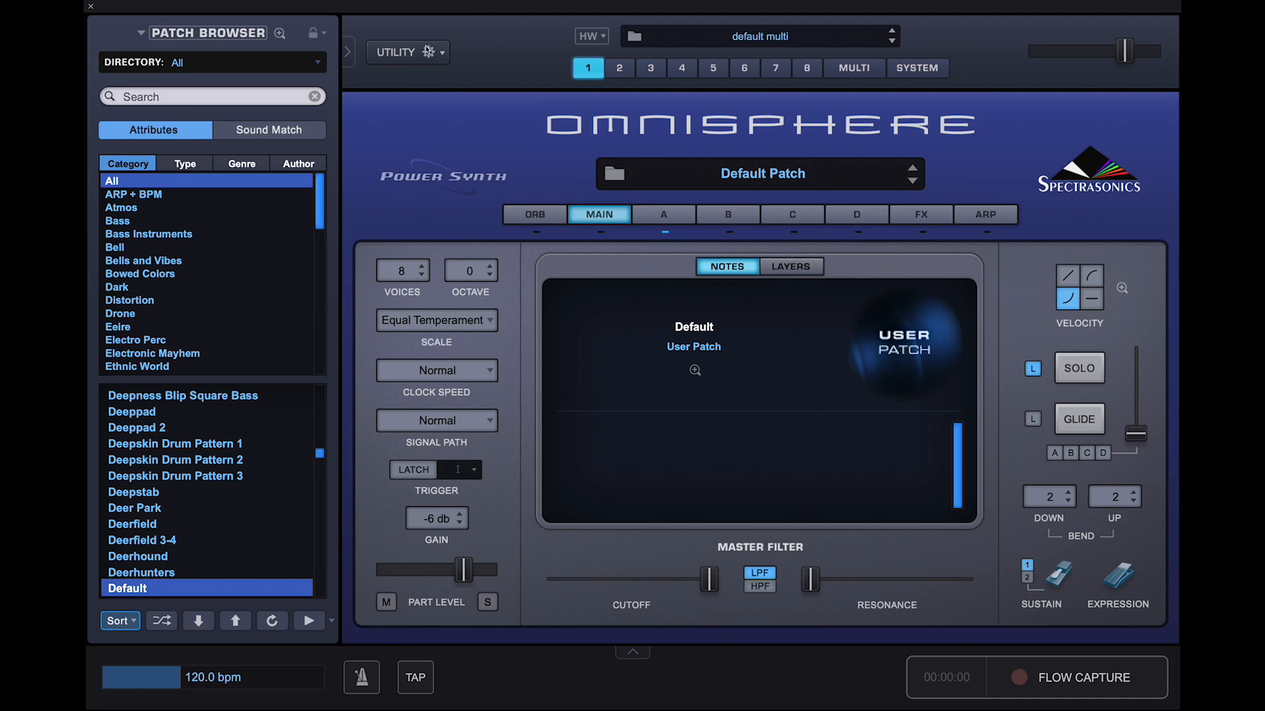
# Step: Clear the current patch and put layer A's oscillator in Synth mode
pyautogui.click(441, 58)
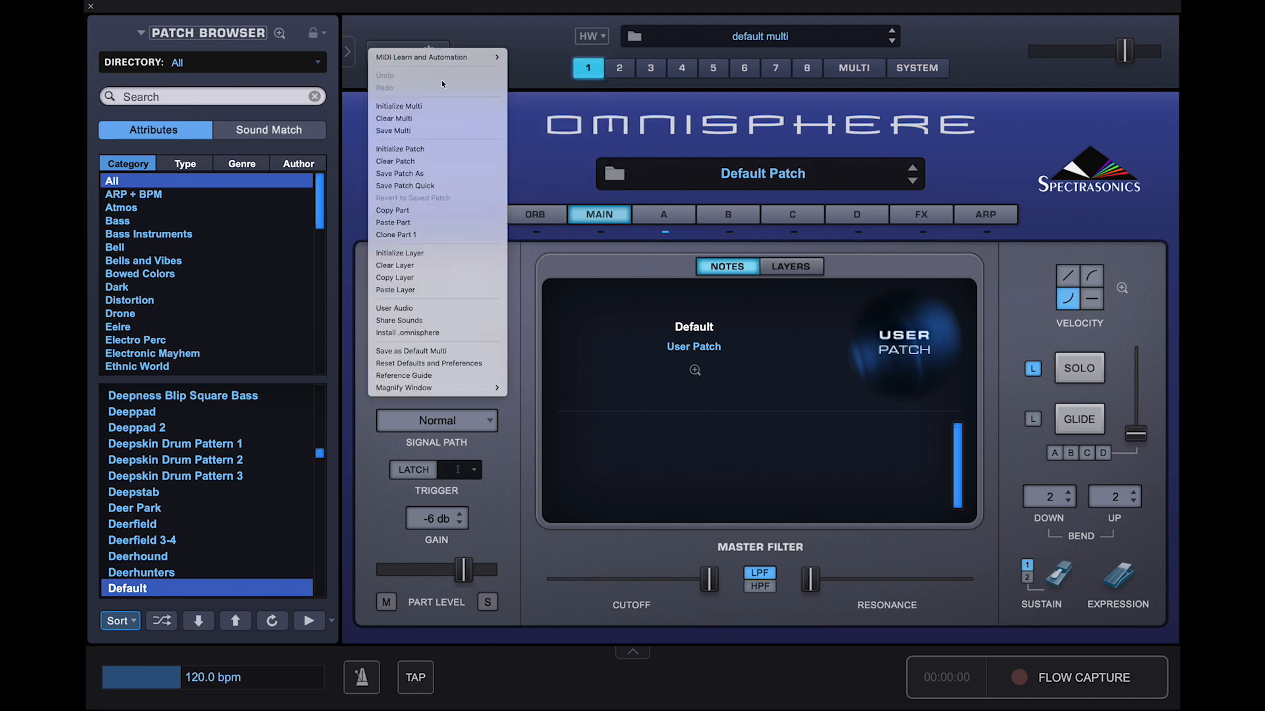
pyautogui.click(448, 160)
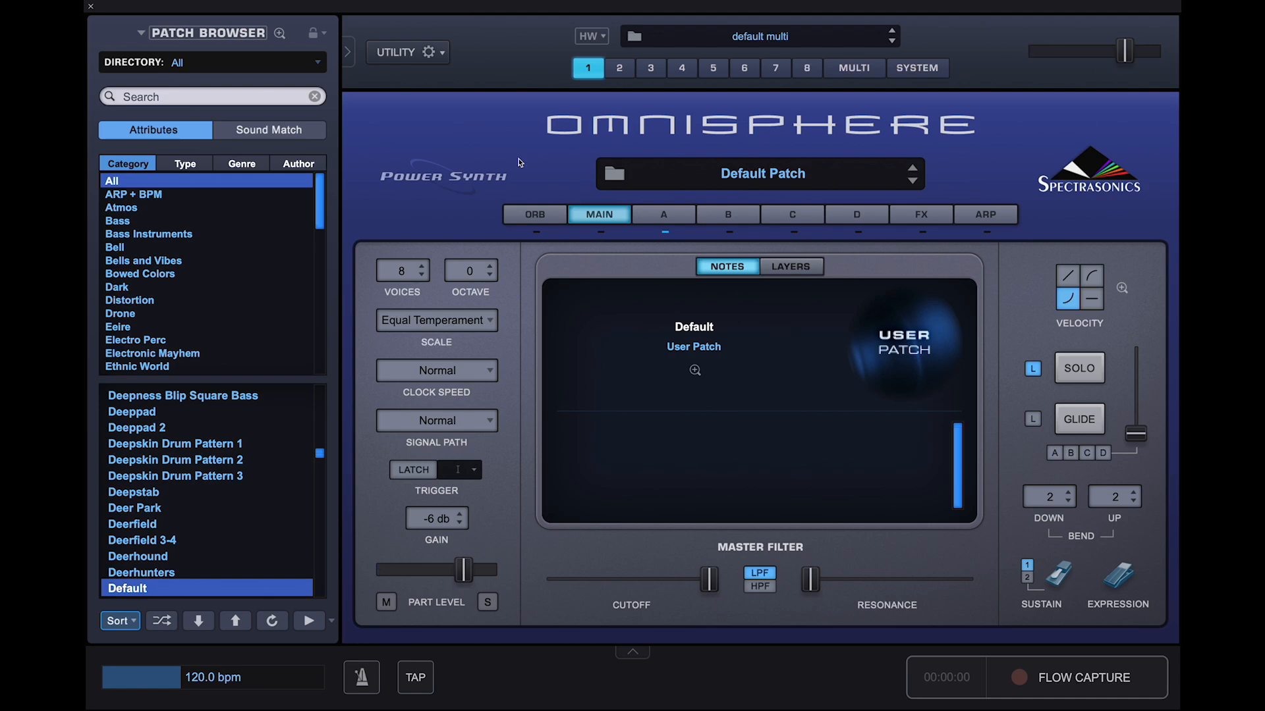
pyautogui.click(673, 214)
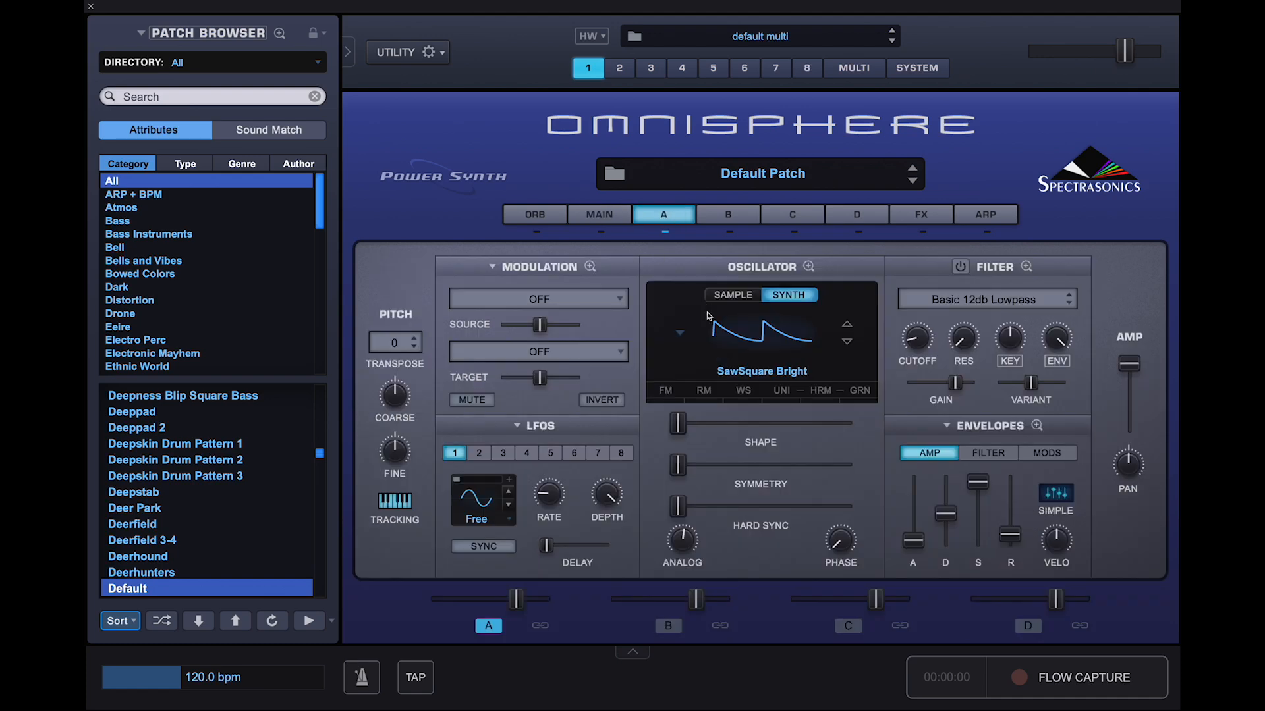
pyautogui.click(793, 298)
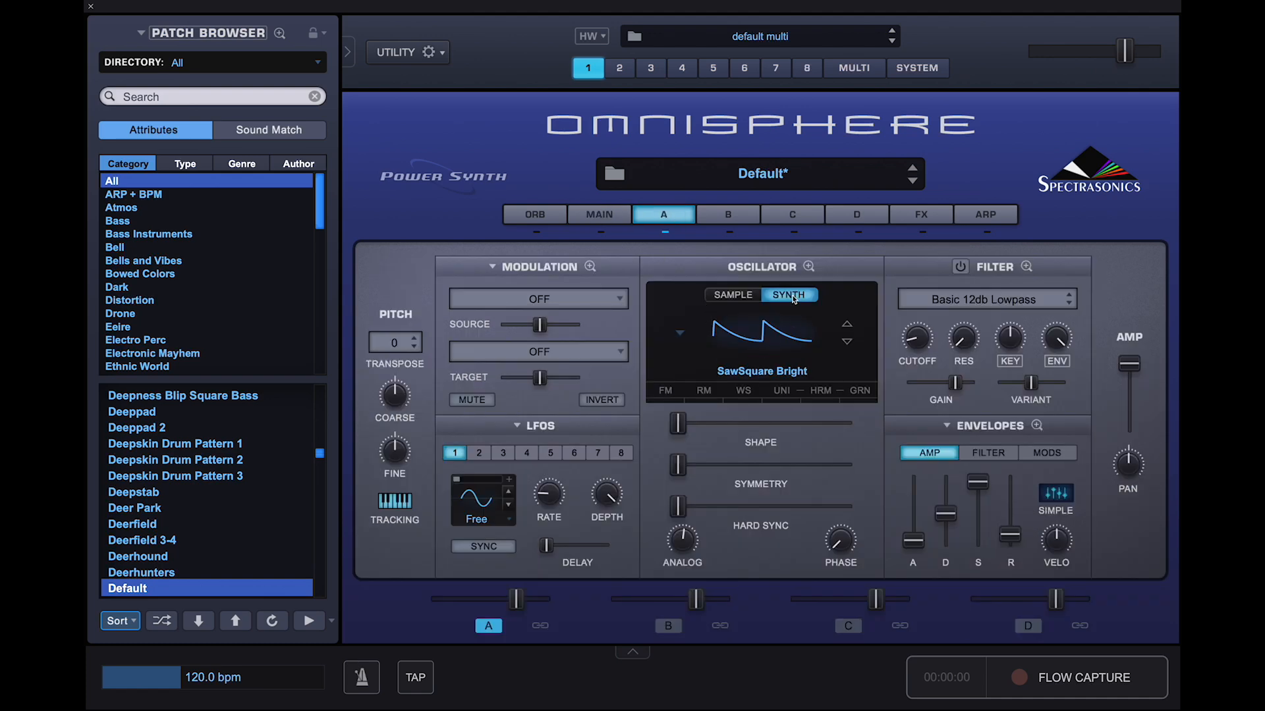
# Step: Set layer A's oscillator waveform to Sine and raise its Shape to a little below the midpoint
pyautogui.click(764, 371)
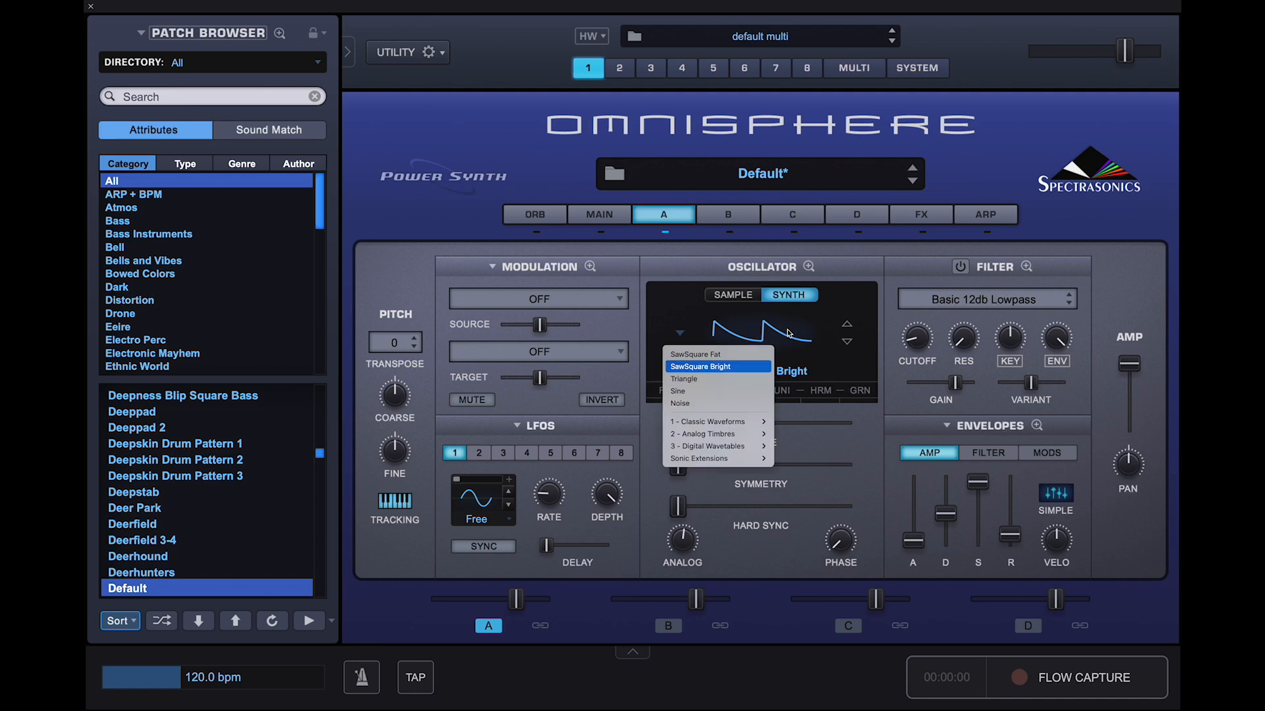
pyautogui.click(750, 356)
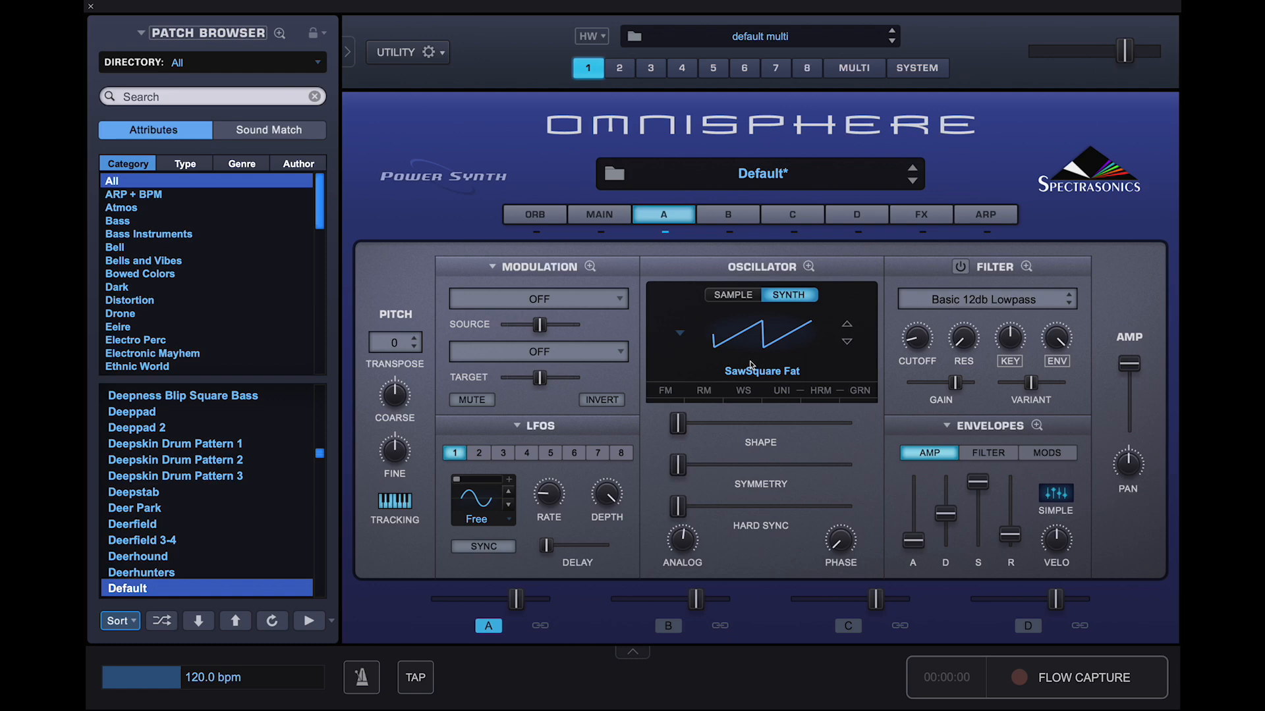
pyautogui.click(751, 366)
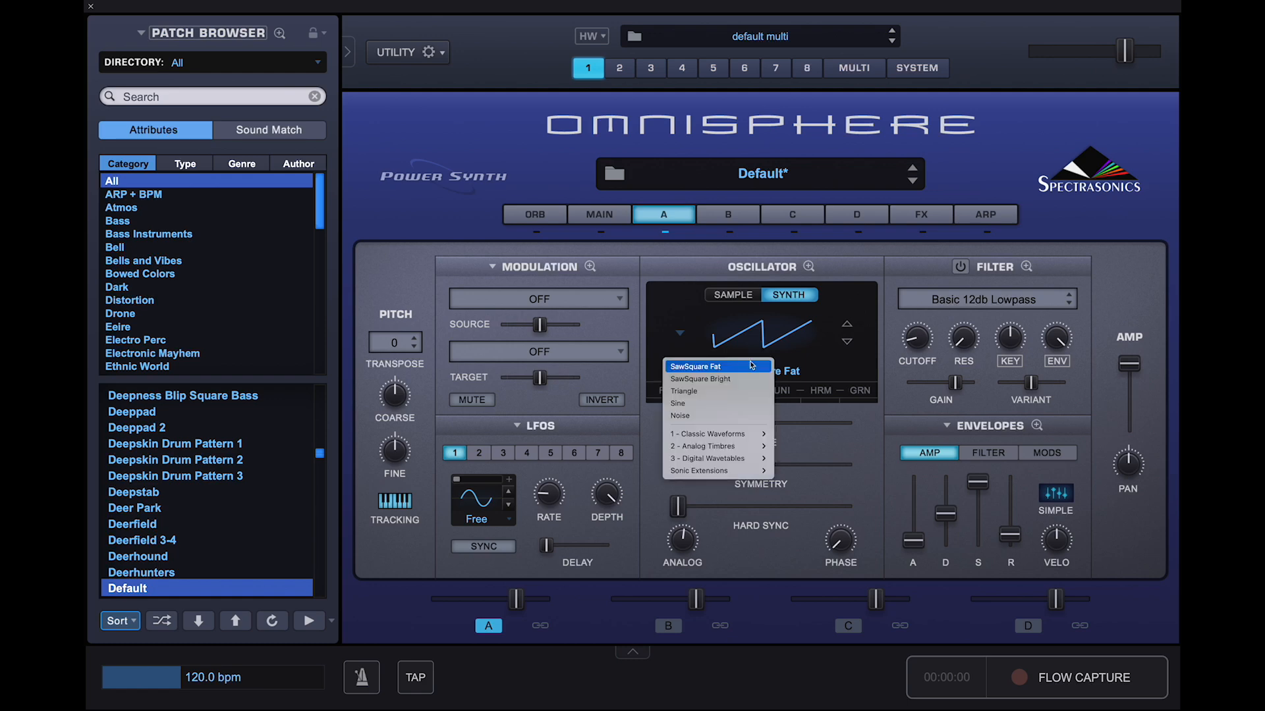
pyautogui.click(749, 401)
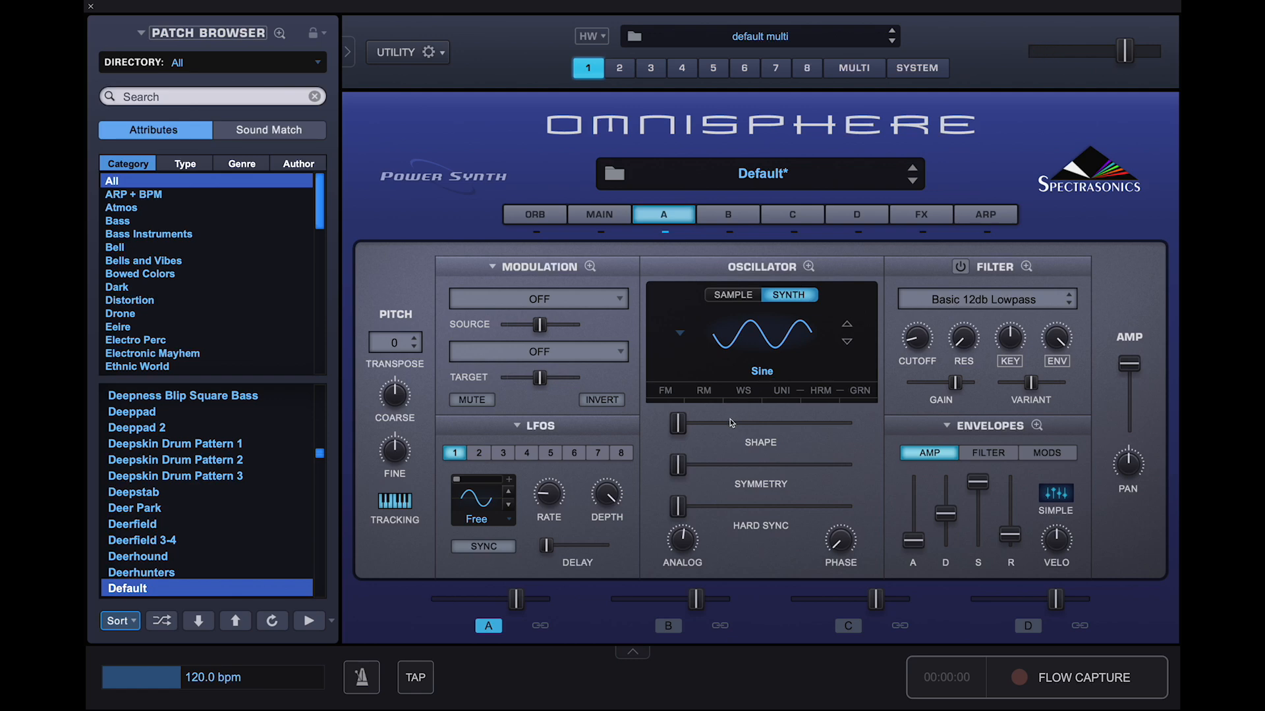
pyautogui.moveTo(687, 428); pyautogui.dragTo(757, 426)
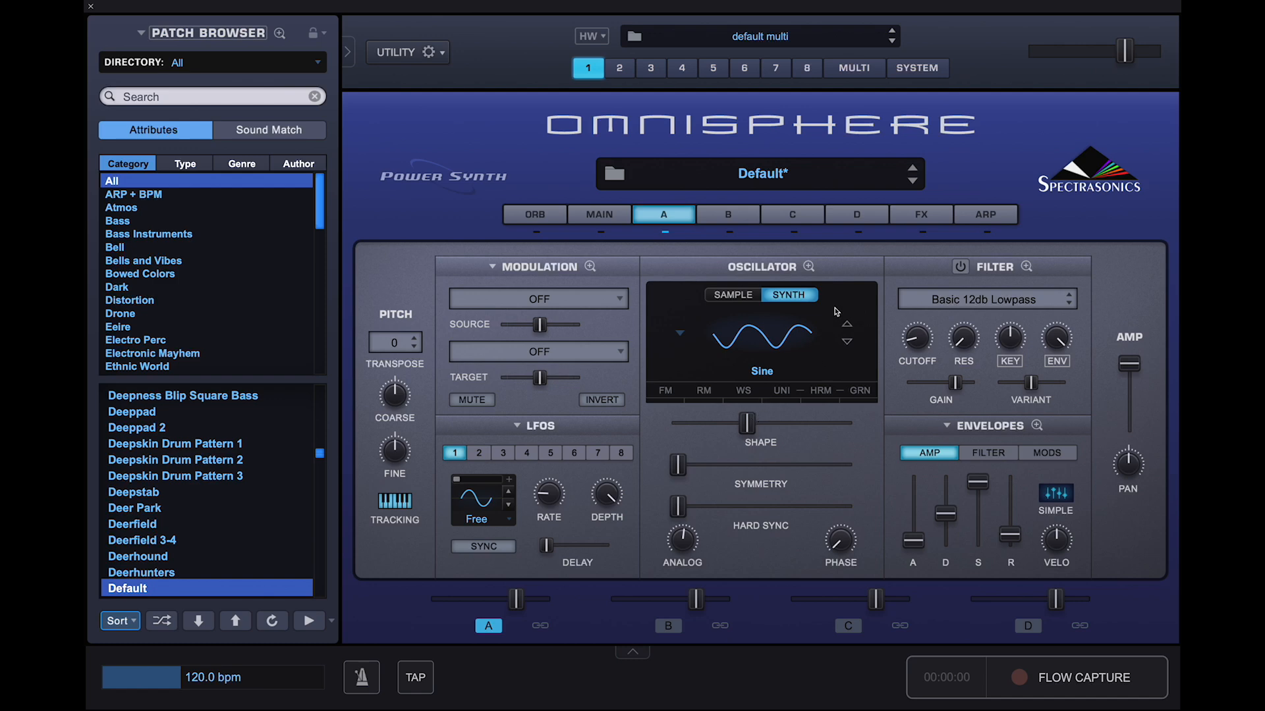
# Step: Turn off keyboard tracking on layer A's oscillator, transpose it to -24 and turn its phase fully down
pyautogui.click(809, 267)
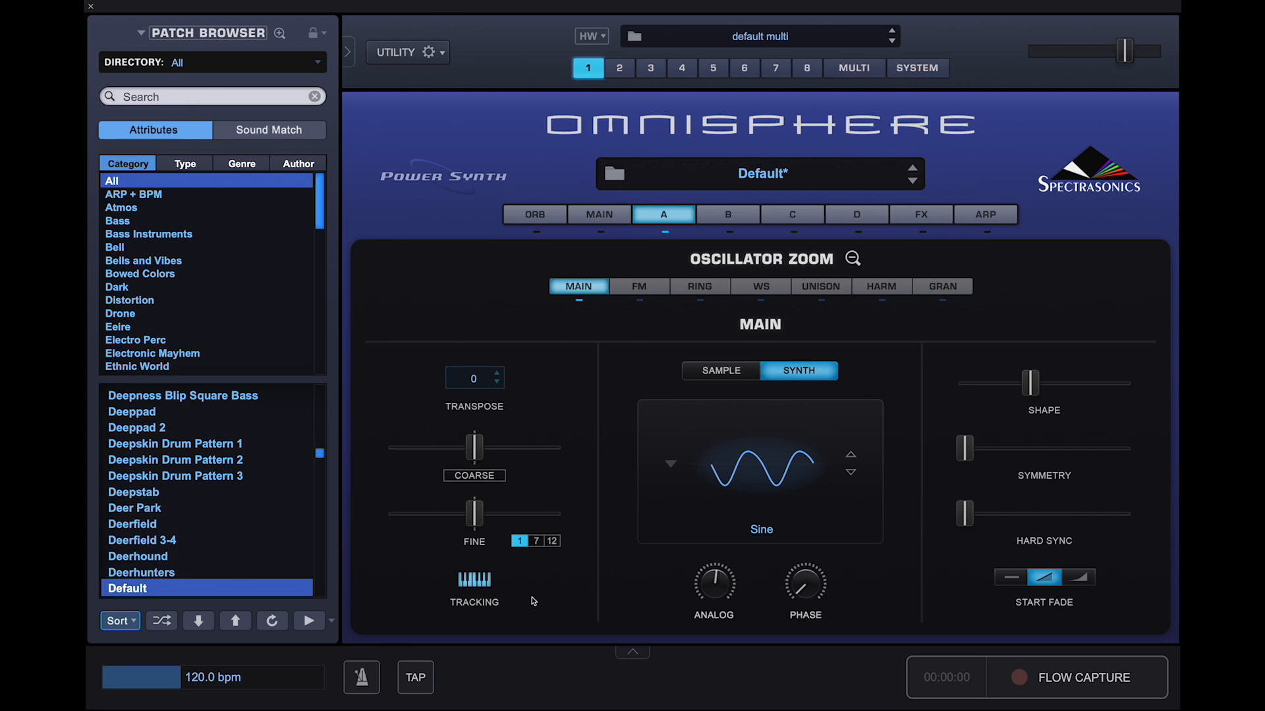
pyautogui.click(470, 580)
pyautogui.click(472, 375)
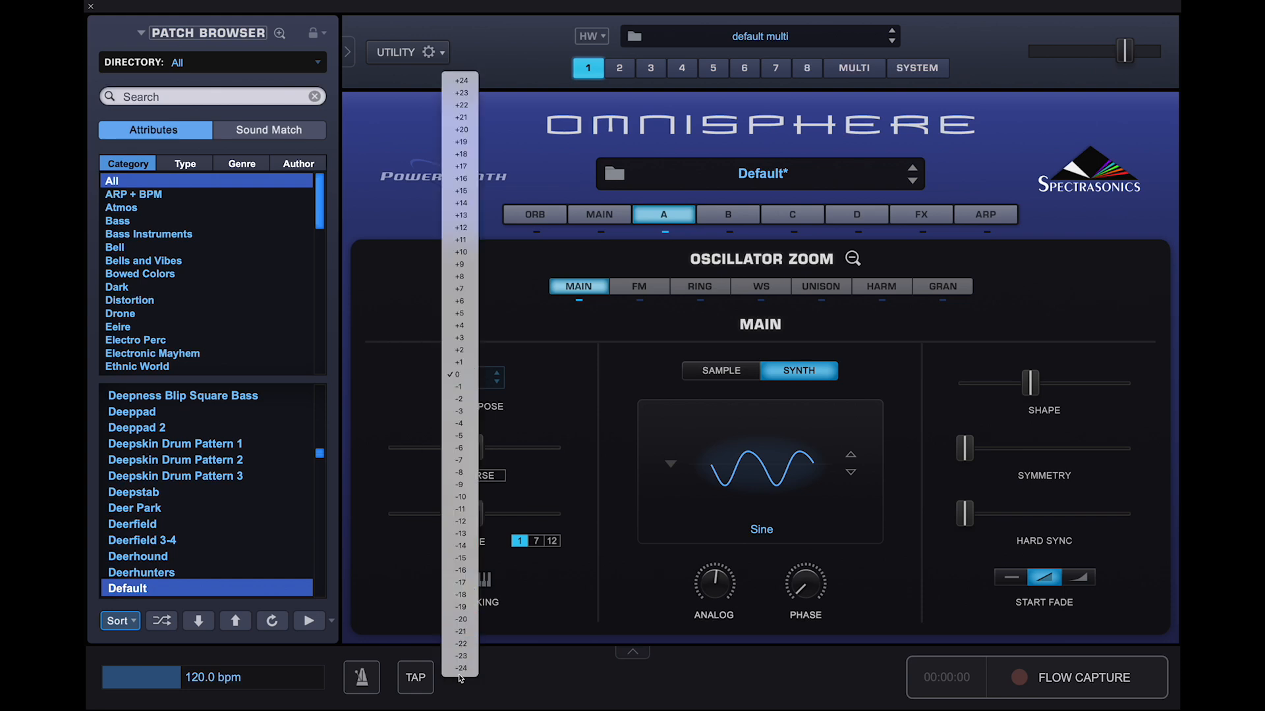
pyautogui.click(481, 609)
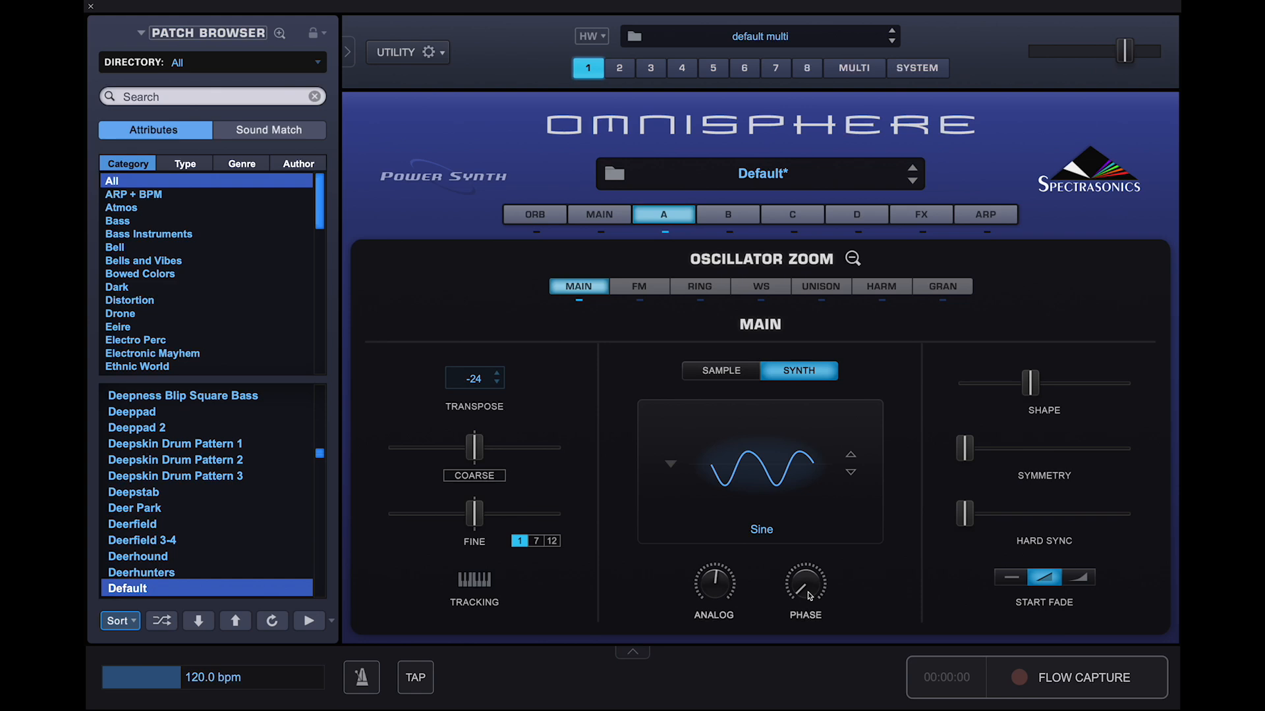
pyautogui.moveTo(809, 596)
pyautogui.mouseDown()
pyautogui.moveTo(800, 427)
pyautogui.moveTo(816, 388)
pyautogui.moveTo(804, 612)
pyautogui.mouseUp()
pyautogui.click(857, 261)
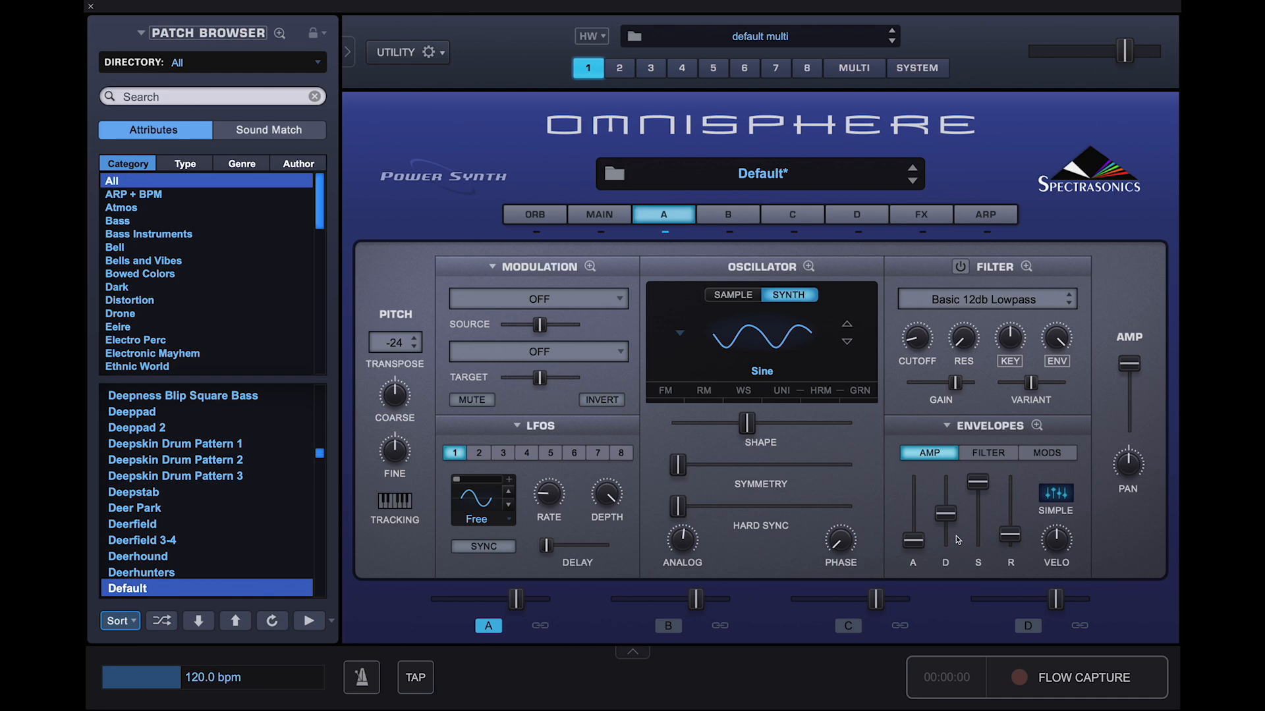
# Step: Lower the sustain of layer A's amp envelope to minimum and shorten its decay to near minimum
pyautogui.moveTo(985, 484); pyautogui.dragTo(987, 585)
pyautogui.moveTo(946, 515); pyautogui.dragTo(944, 536)
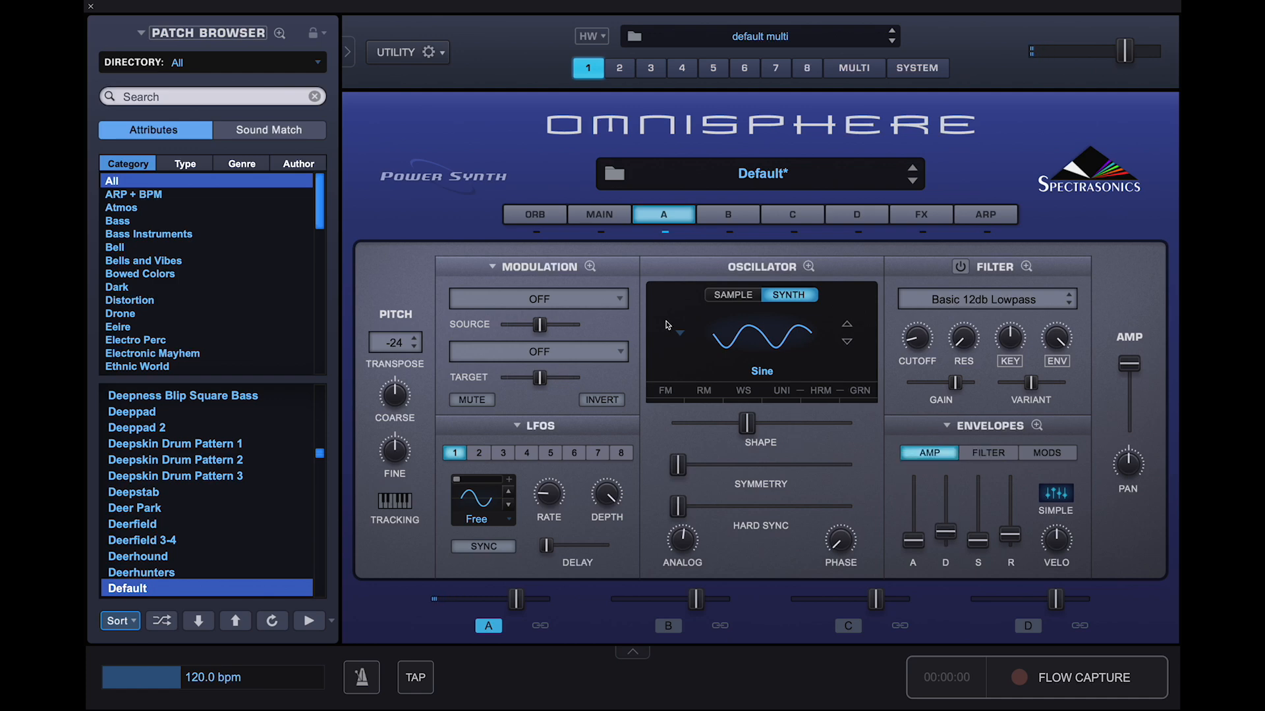
# Step: Set the patch's main gain to 0 db
pyautogui.click(596, 217)
pyautogui.click(440, 520)
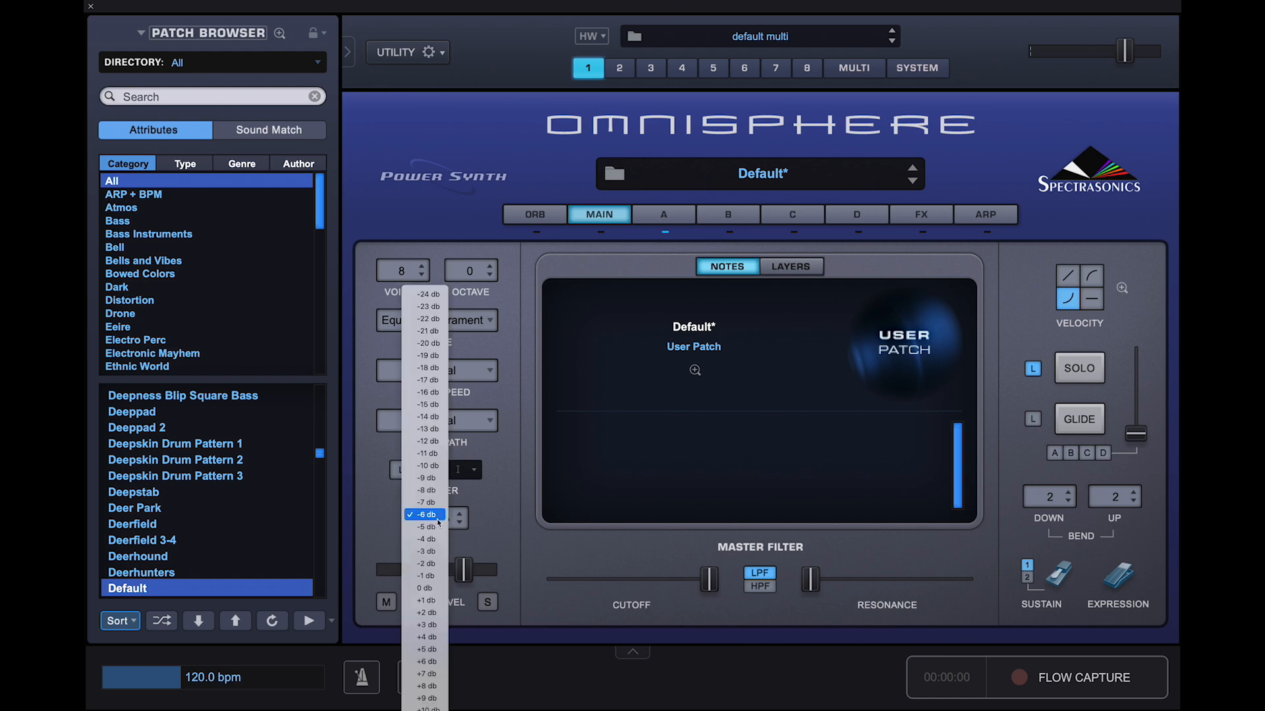
pyautogui.click(434, 577)
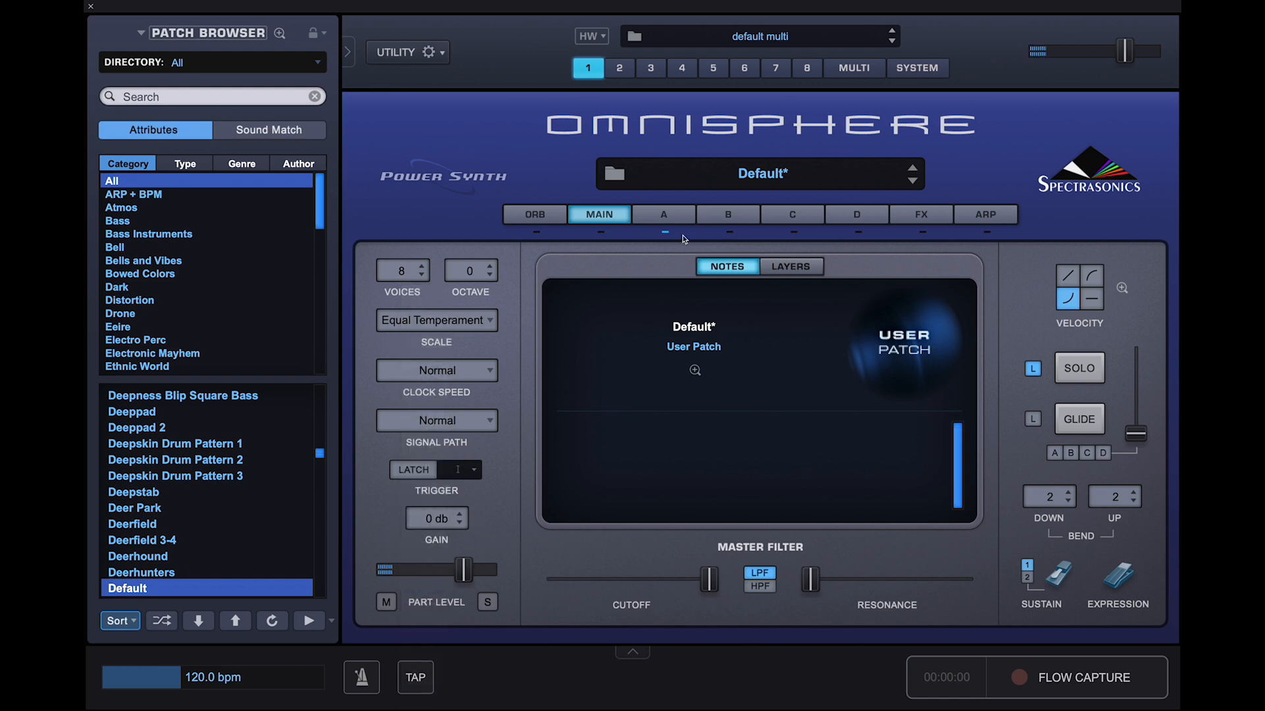
# Step: Check the shape of layer A's Mod 1 envelope and assign Mod Envelope1 as the source of the first modulation slot
pyautogui.click(681, 225)
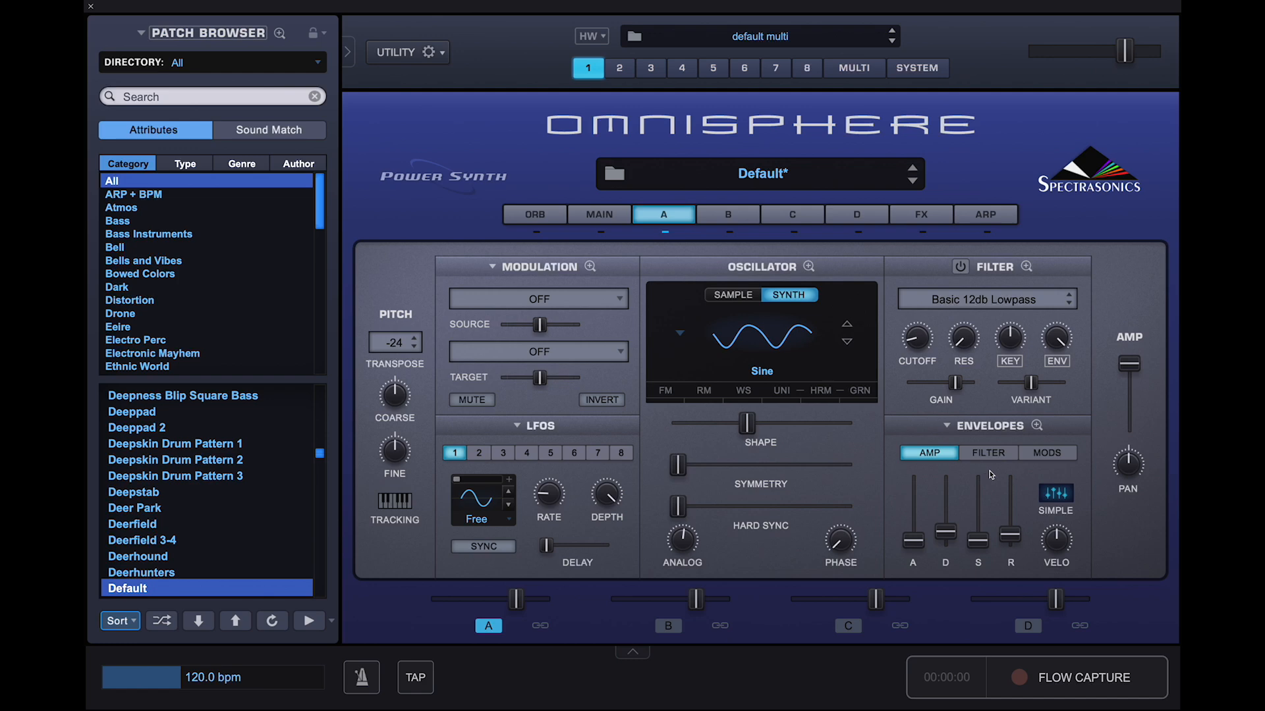
pyautogui.click(1052, 452)
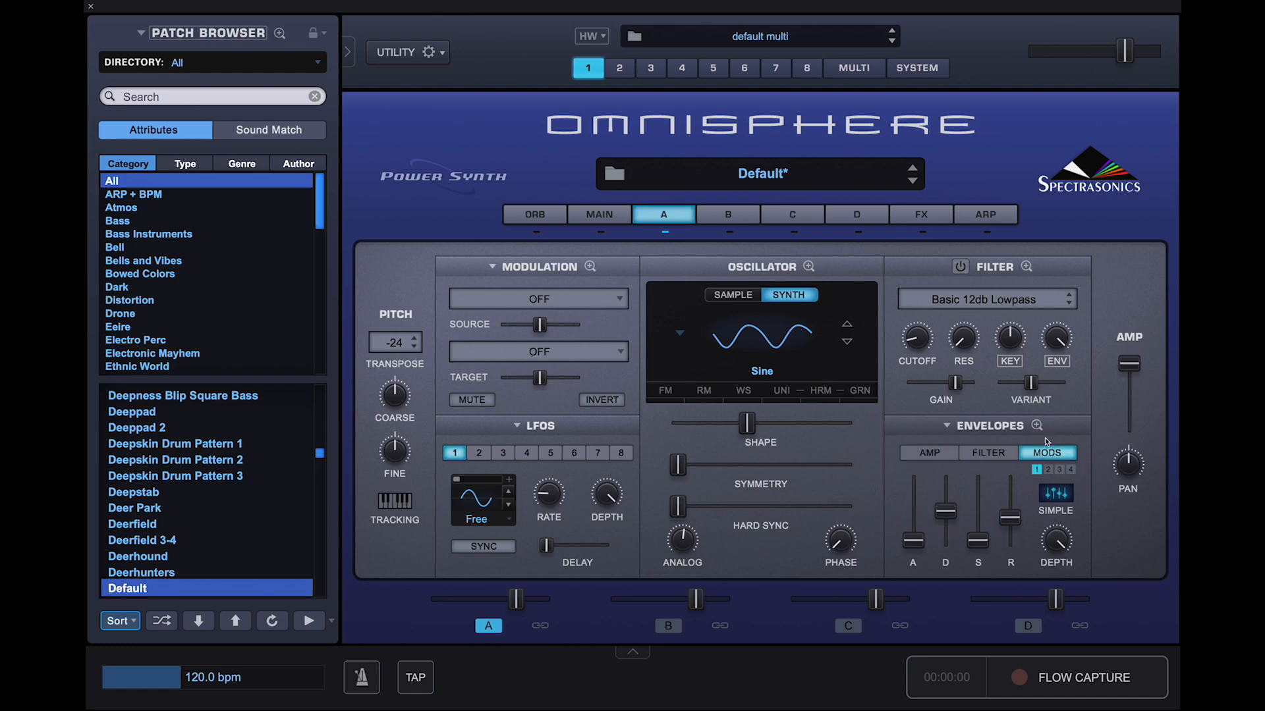
pyautogui.click(1036, 426)
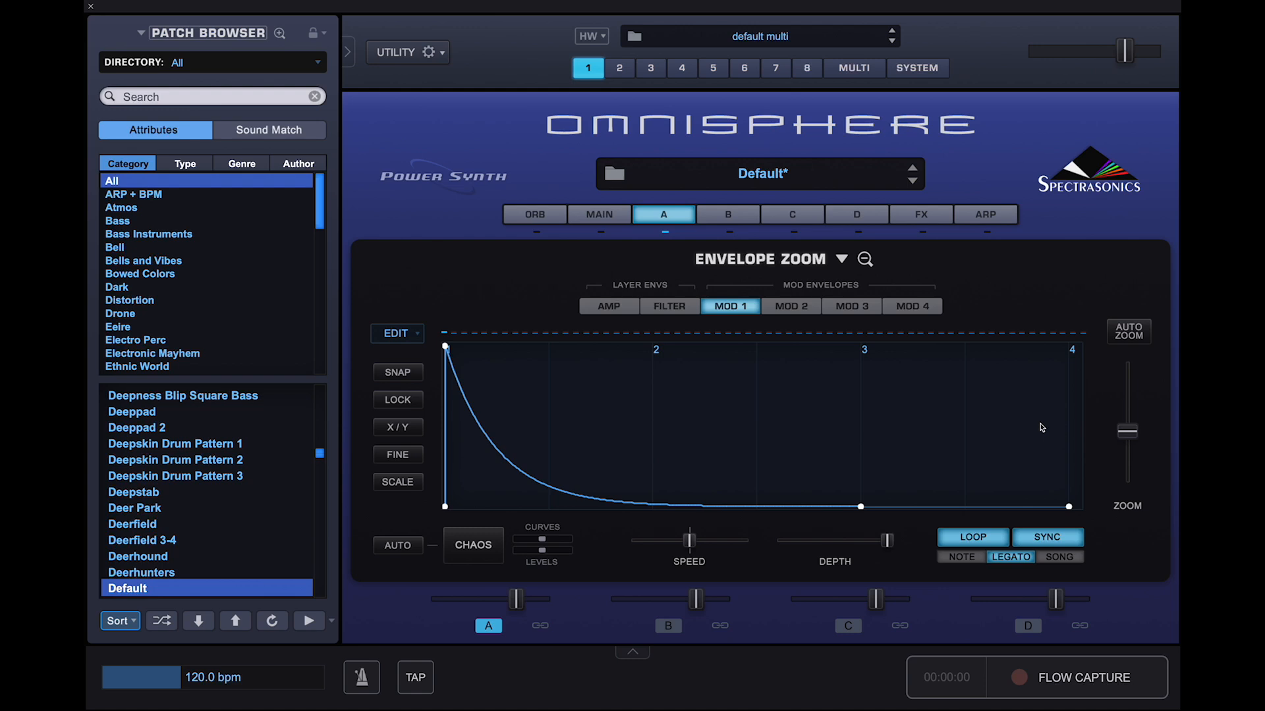
pyautogui.click(867, 259)
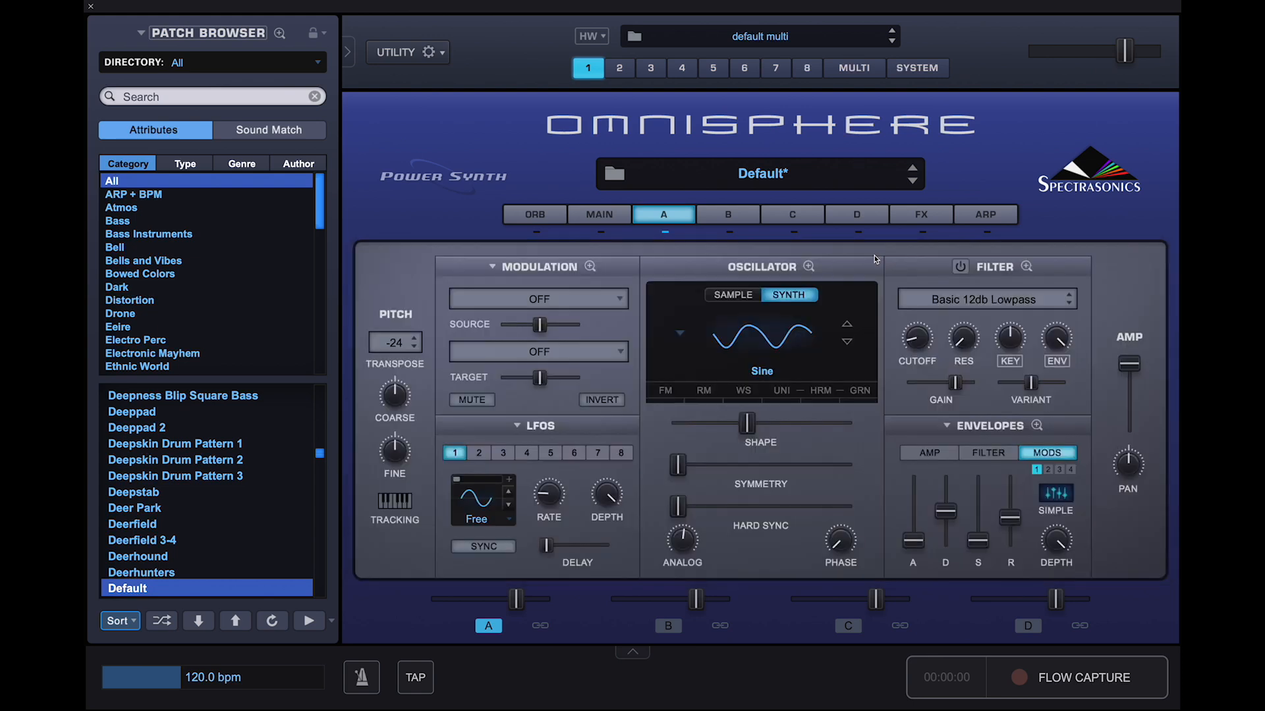
pyautogui.click(590, 267)
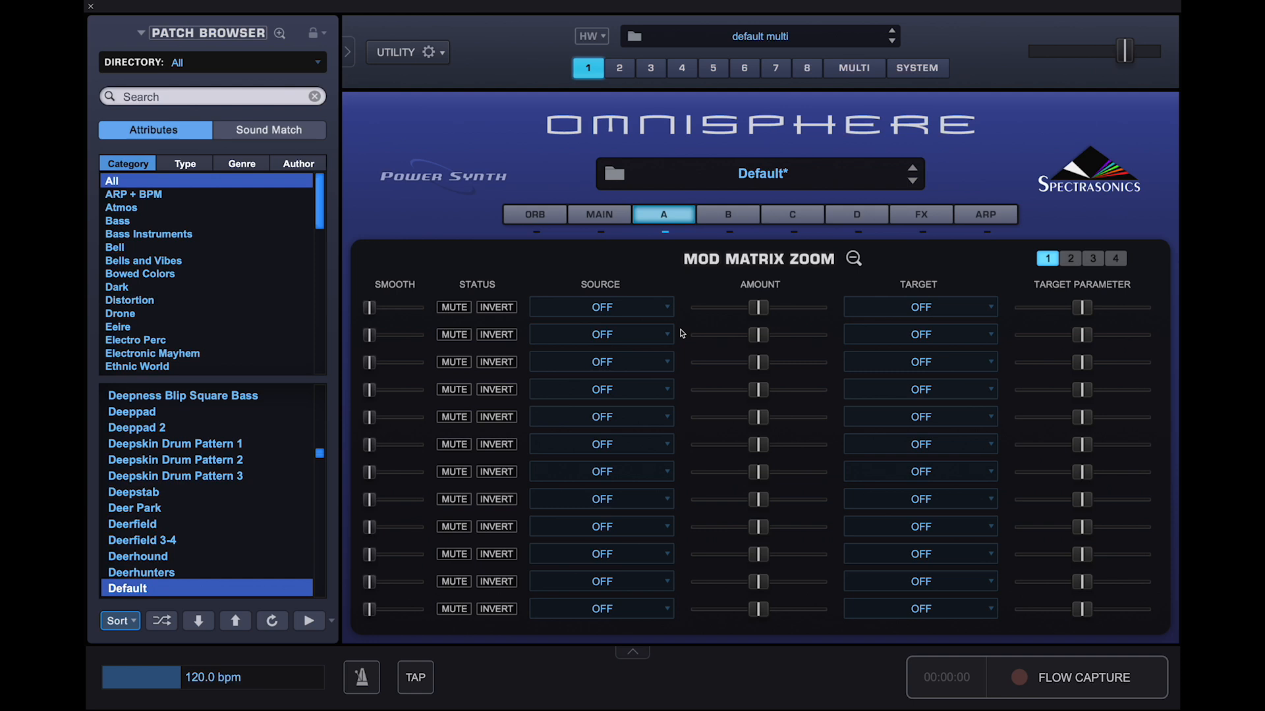
pyautogui.click(661, 307)
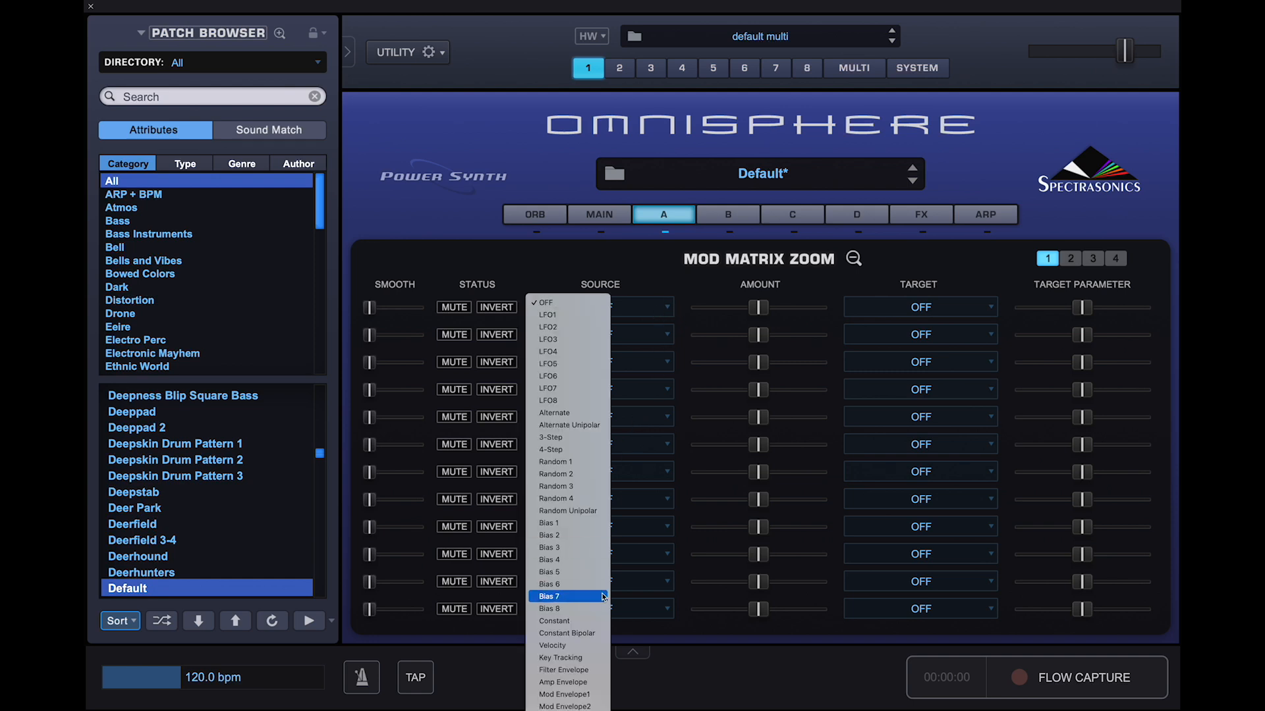
pyautogui.scroll(-1, 582, 664)
pyautogui.scroll(-3, 581, 663)
pyautogui.click(574, 593)
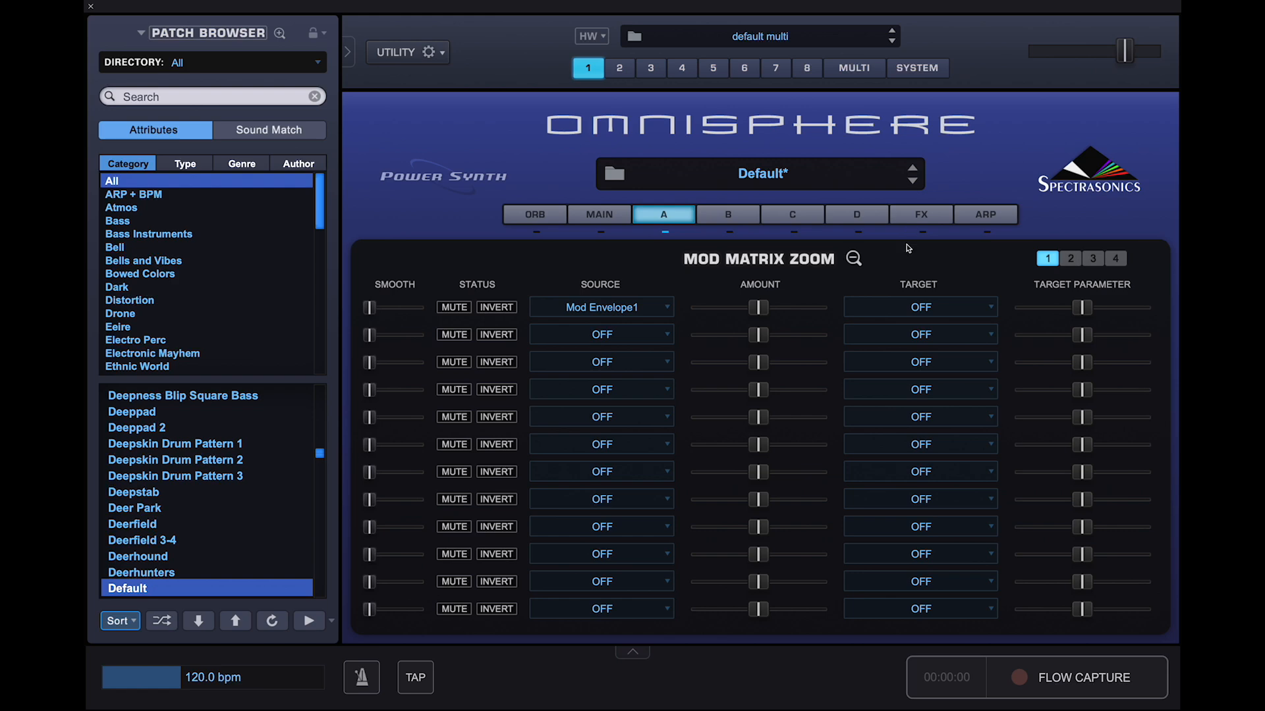
pyautogui.click(856, 257)
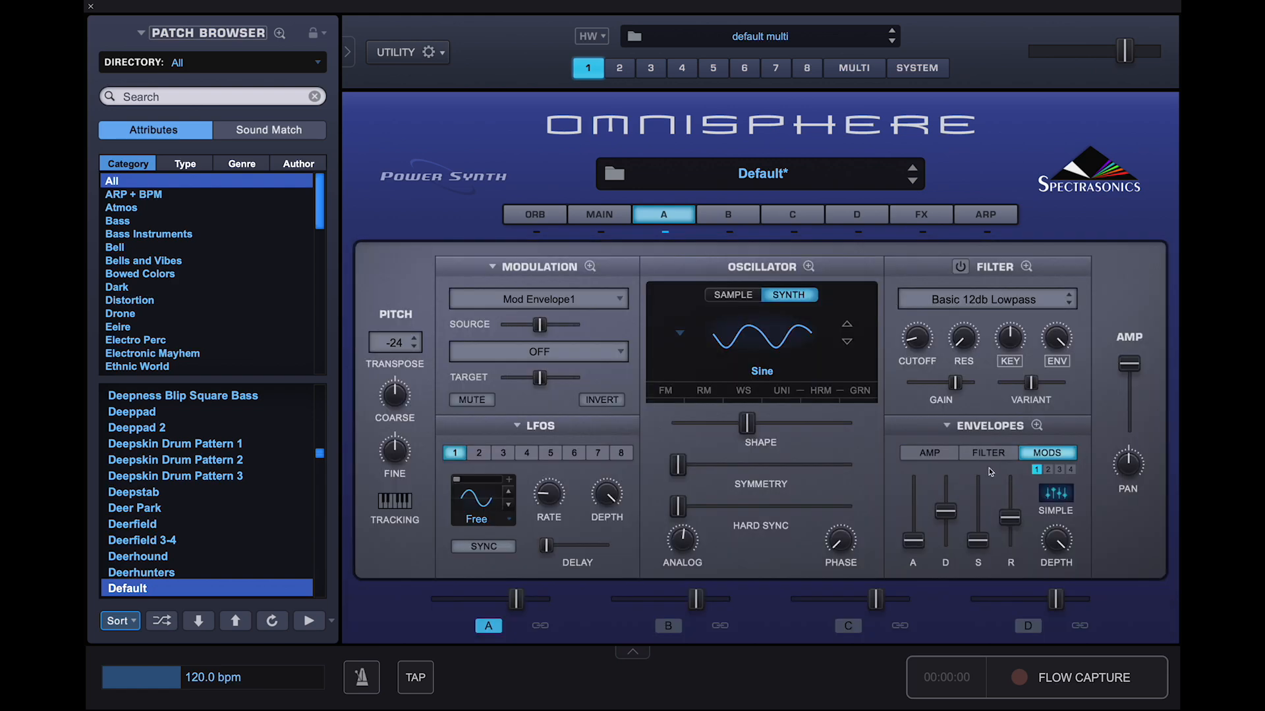
# Step: Shorten the decay of layer A's Mod 1 envelope by moving its decay end point from mark 3 to mark 2
pyautogui.click(1036, 425)
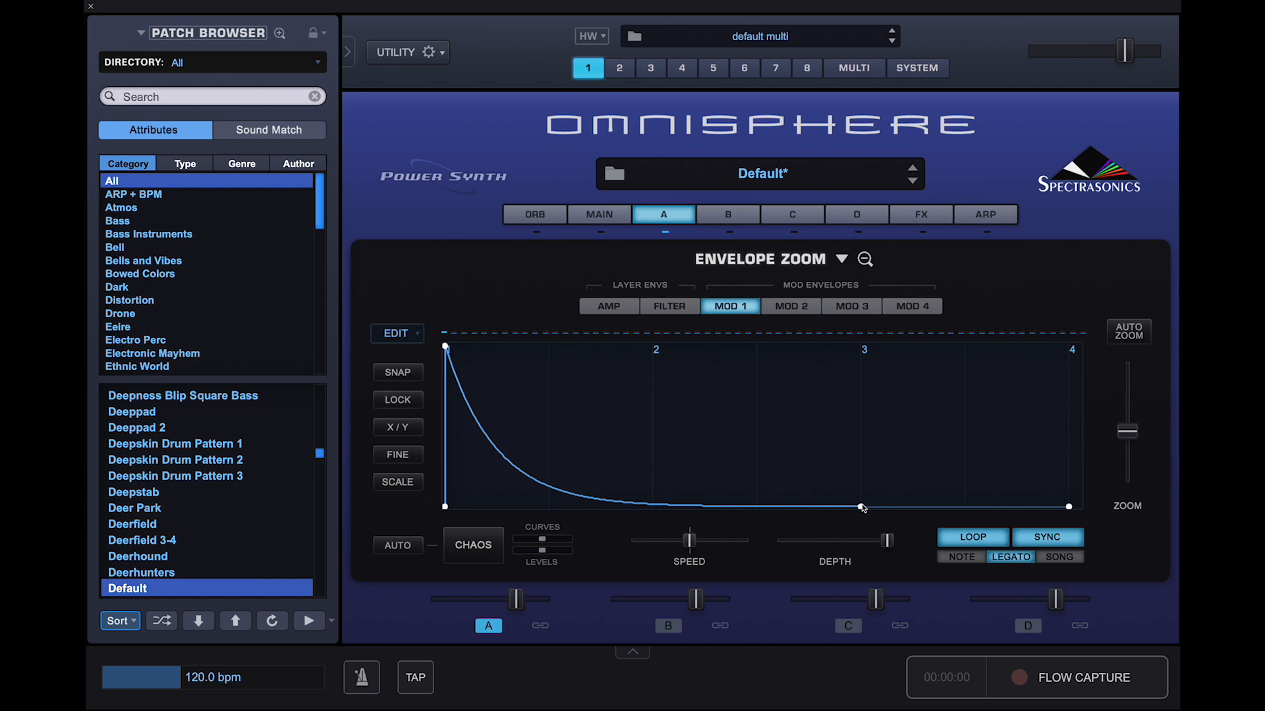
pyautogui.moveTo(861, 508)
pyautogui.moveTo(860, 507); pyautogui.dragTo(653, 511)
pyautogui.click(862, 264)
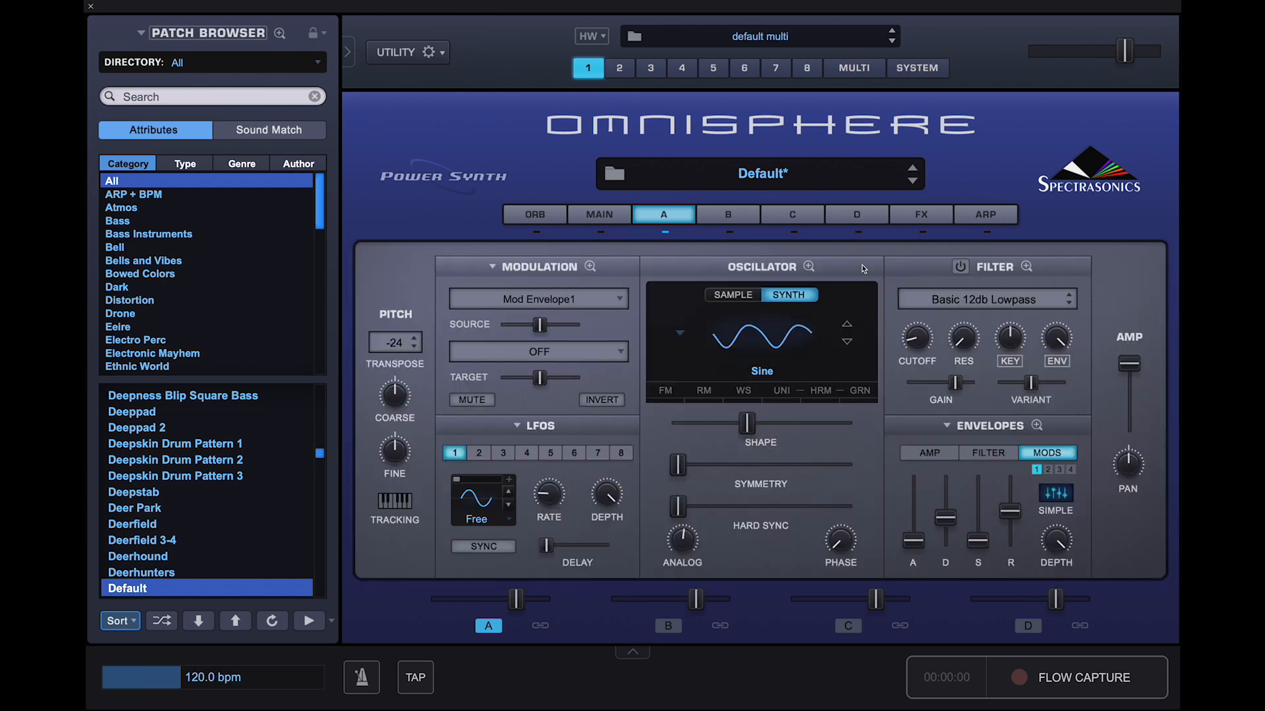
# Step: Set the target of the Mod Envelope1 modulation slot to the oscillator's Pitch Coarse
pyautogui.click(590, 268)
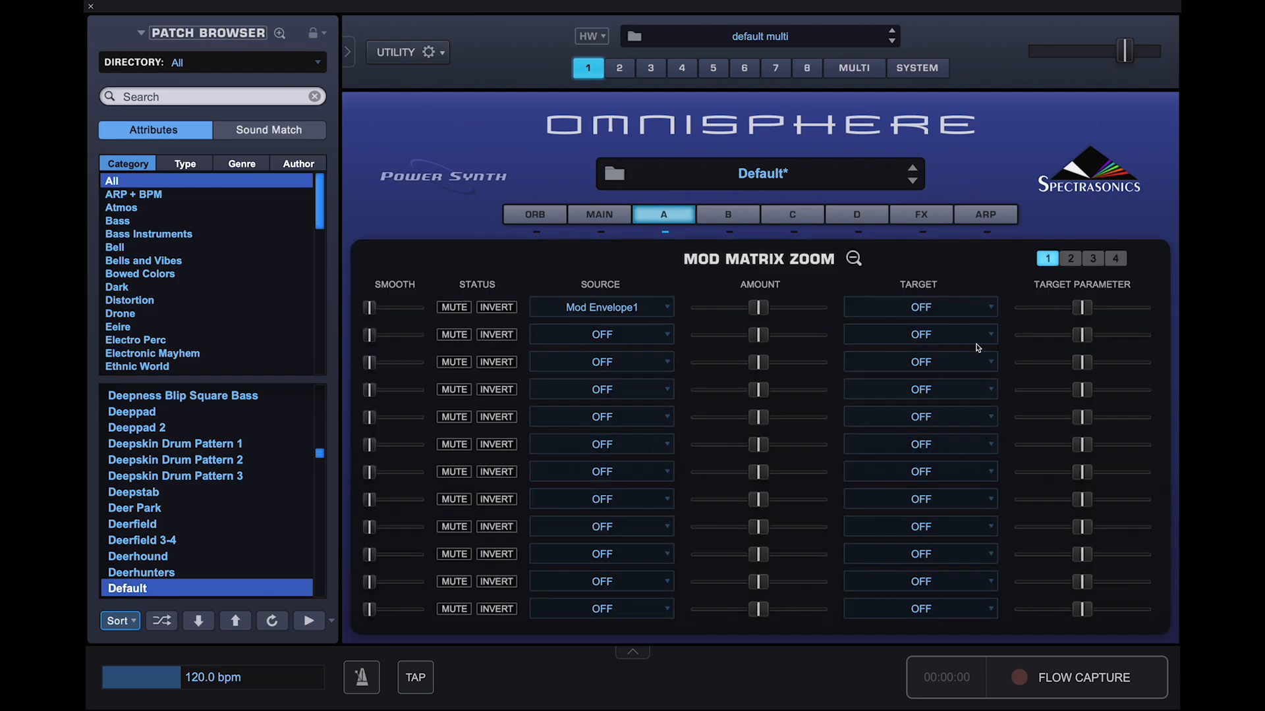
pyautogui.click(955, 310)
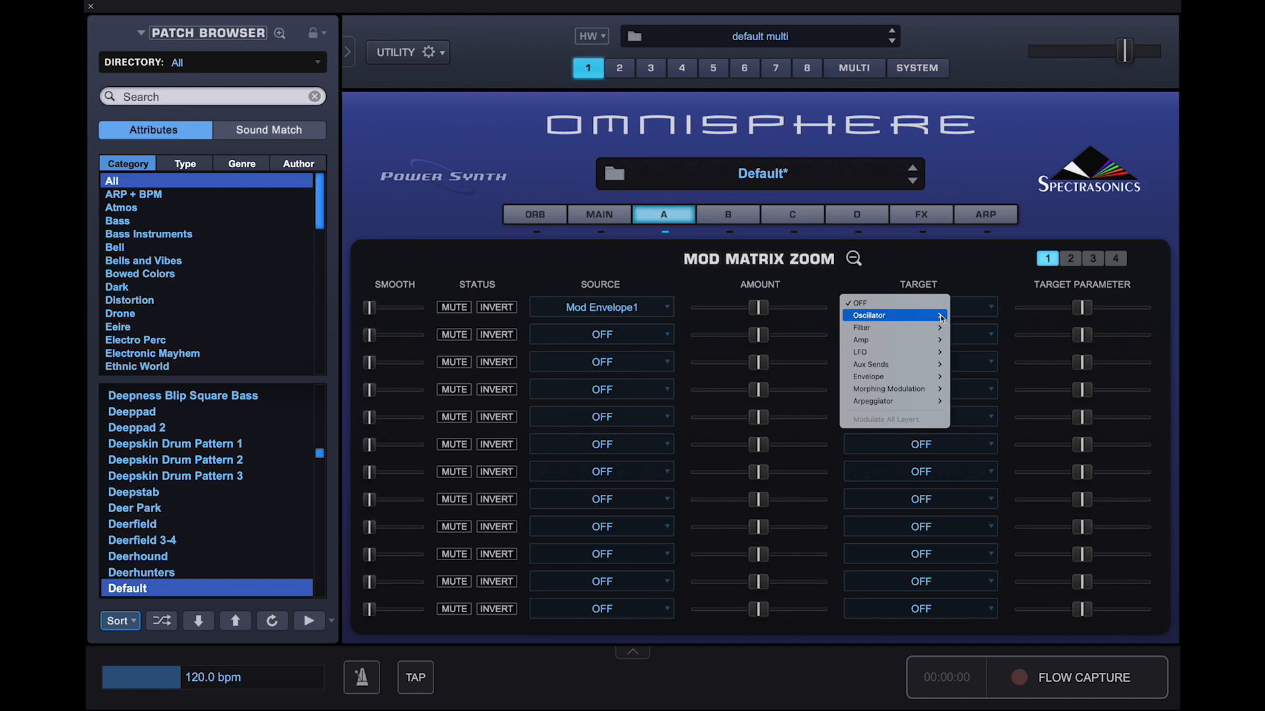
pyautogui.moveTo(937, 318)
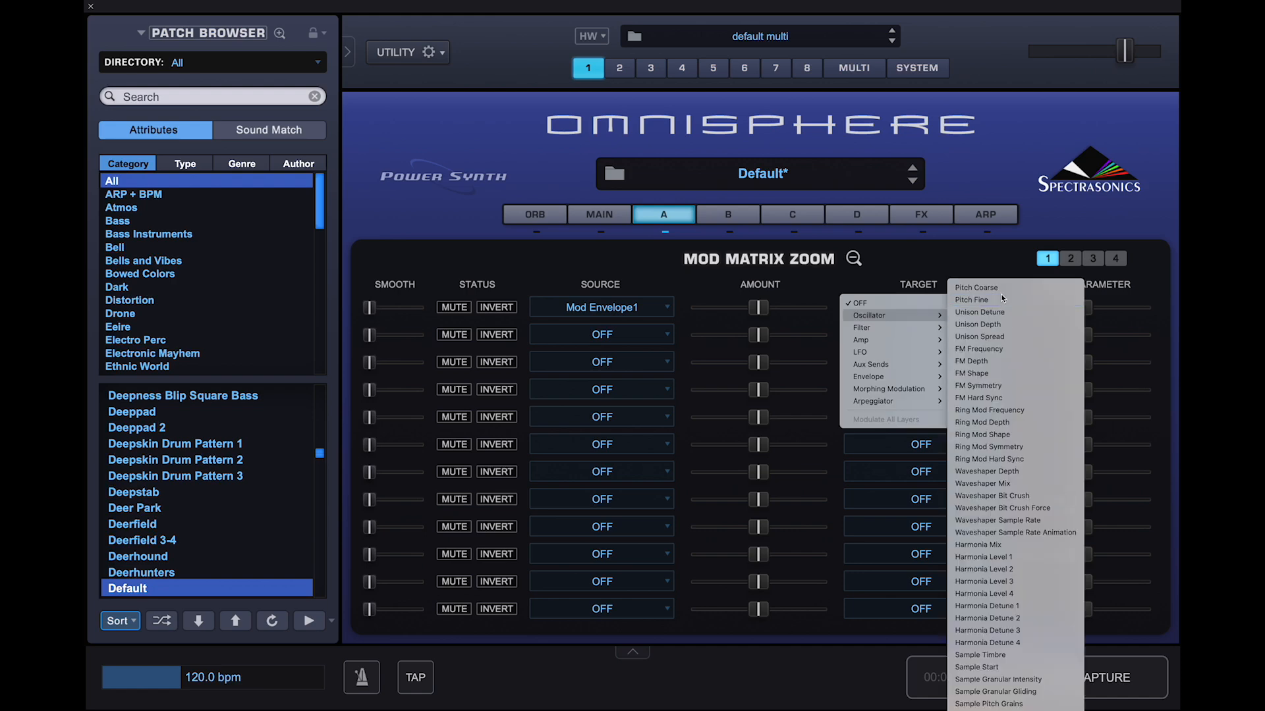
pyautogui.click(997, 299)
pyautogui.click(959, 311)
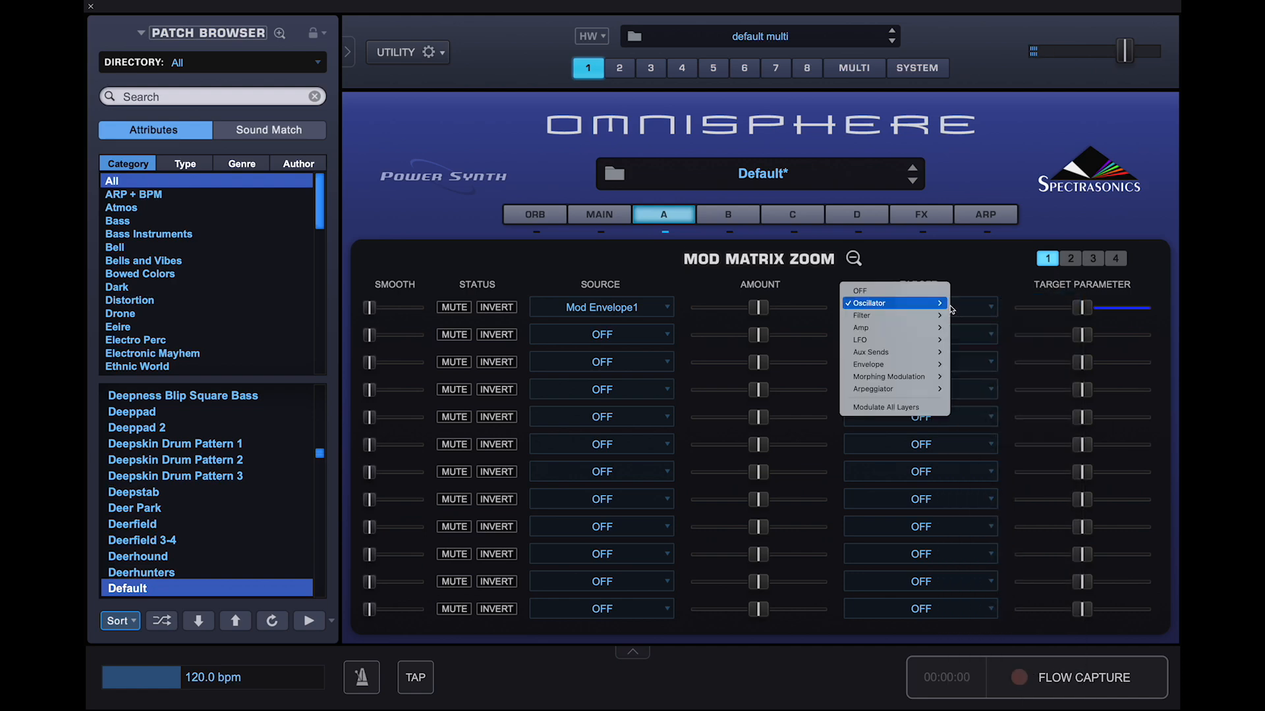
pyautogui.moveTo(951, 309)
pyautogui.click(986, 291)
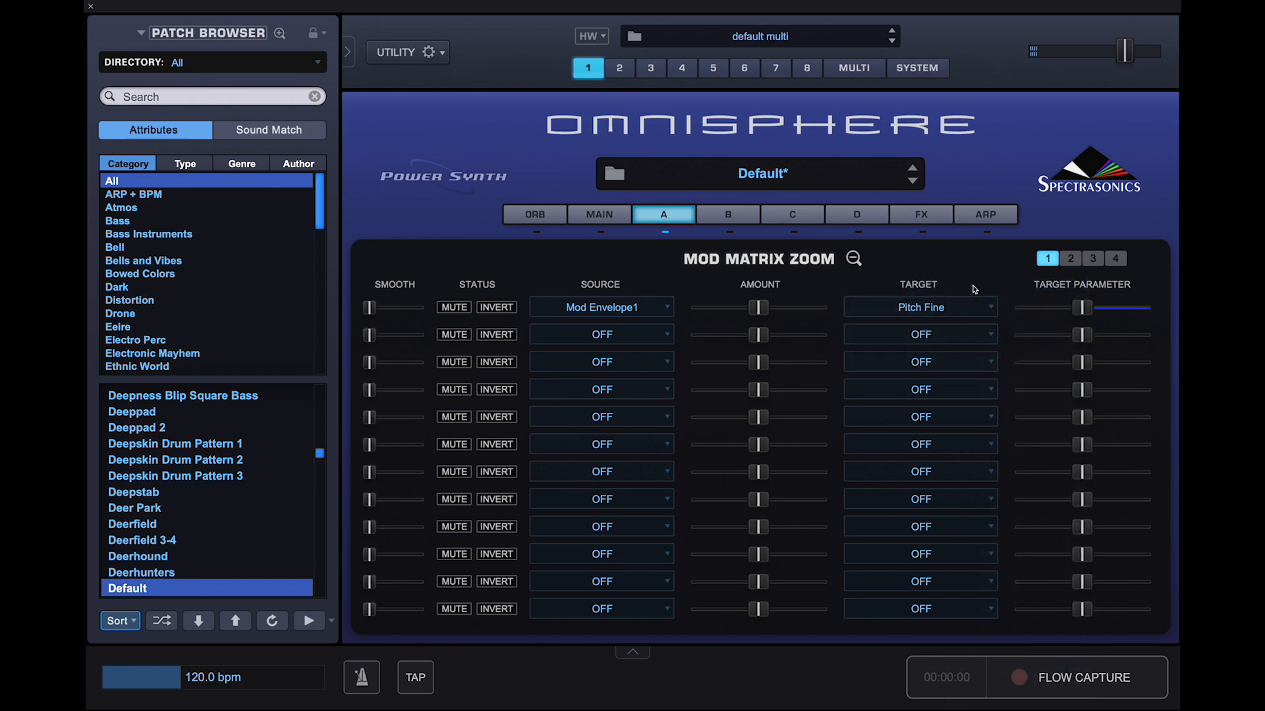
pyautogui.click(853, 258)
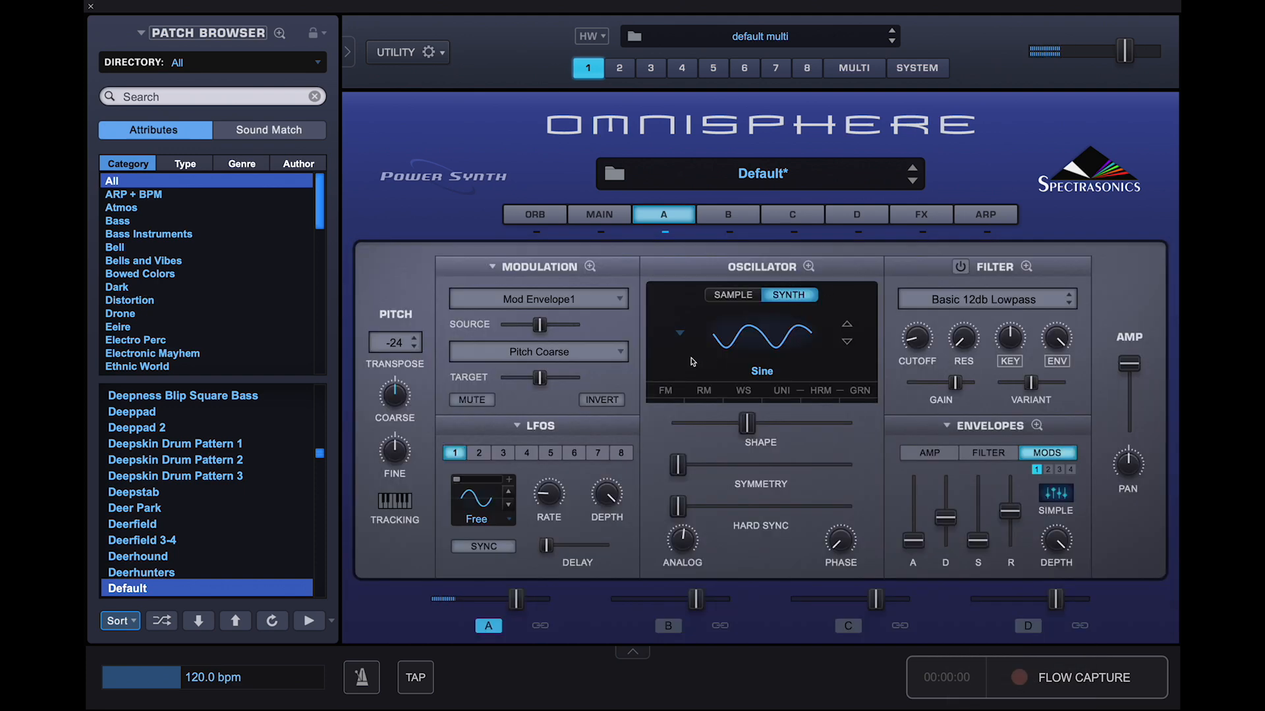
# Step: Raise the source amount of the Mod Envelope1 to Pitch Coarse modulation well above centre and lower its target parameter below centre
pyautogui.moveTo(542, 330); pyautogui.dragTo(569, 328)
pyautogui.moveTo(540, 376)
pyautogui.mouseDown()
pyautogui.moveTo(513, 377)
pyautogui.moveTo(525, 377)
pyautogui.mouseUp()
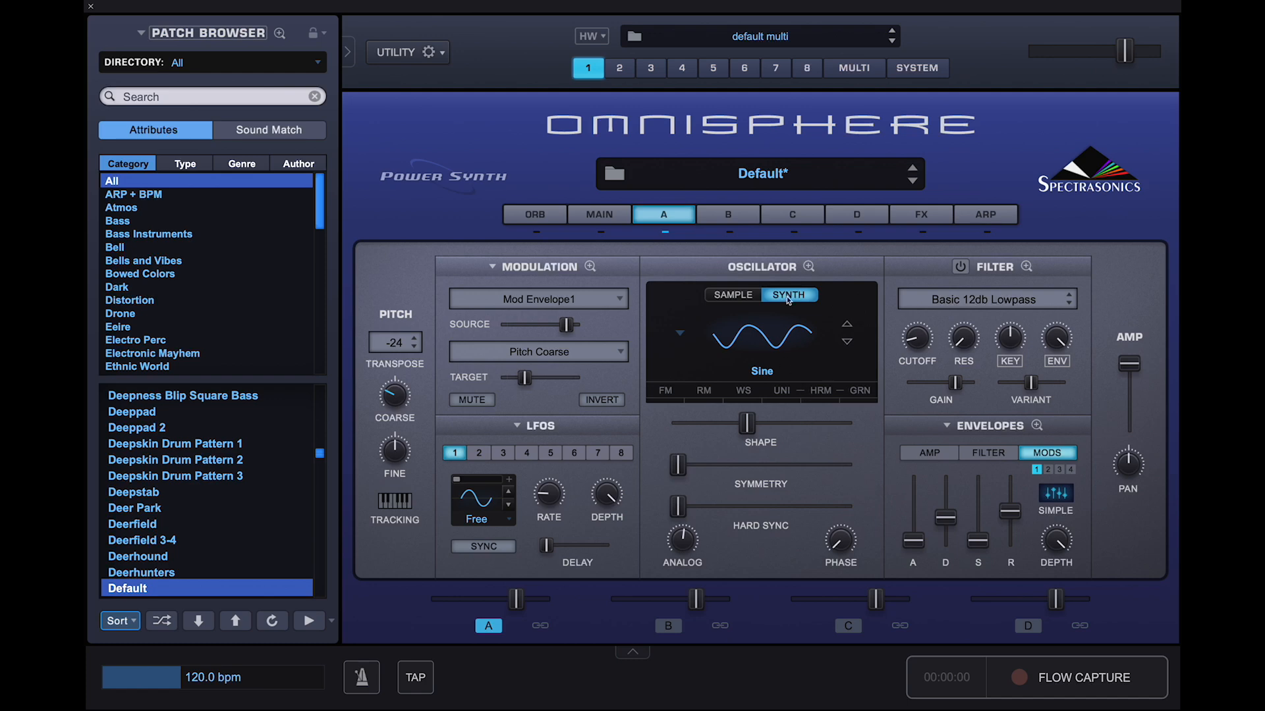
# Step: Set layer B's synth oscillator to the Noise waveform
pyautogui.click(744, 223)
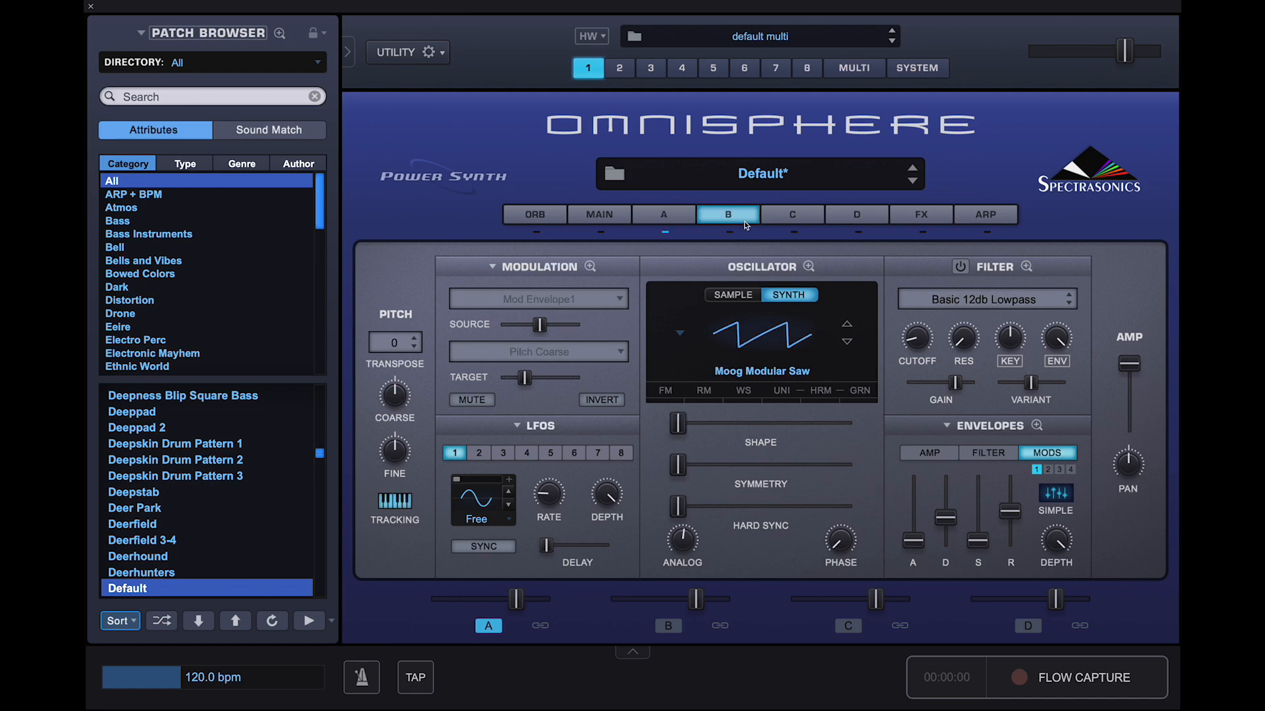
pyautogui.click(783, 334)
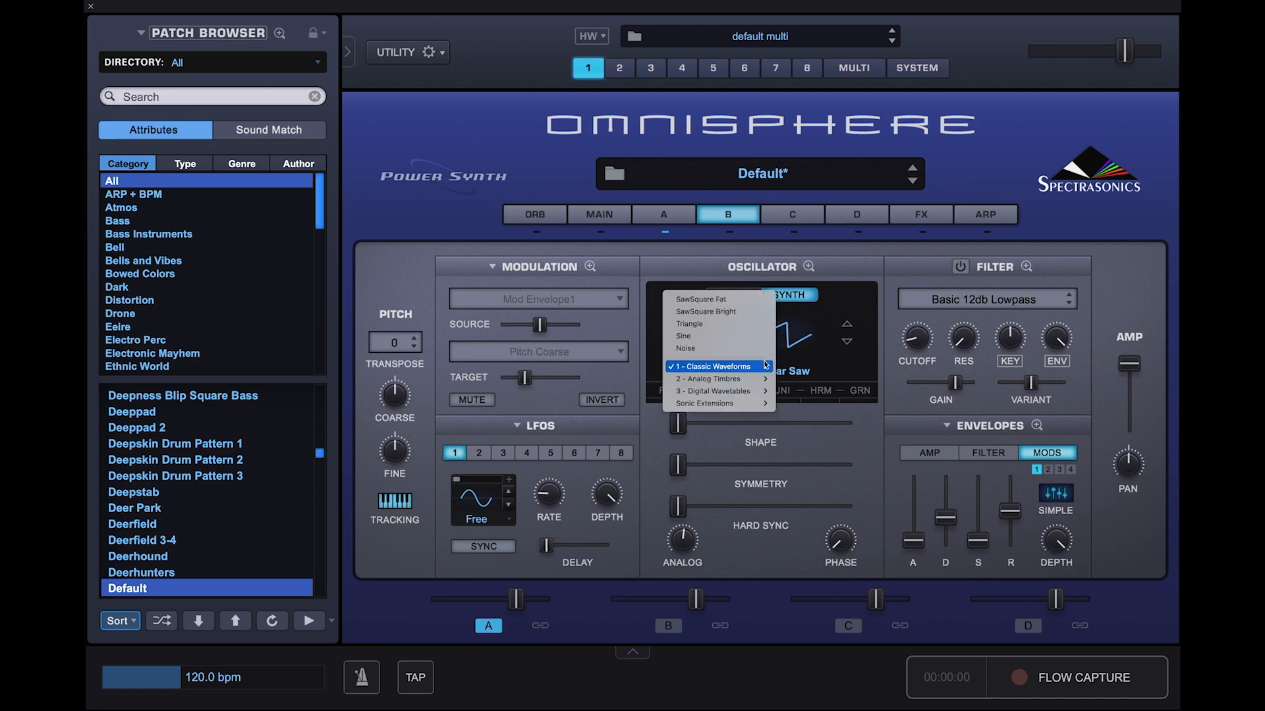
pyautogui.click(737, 349)
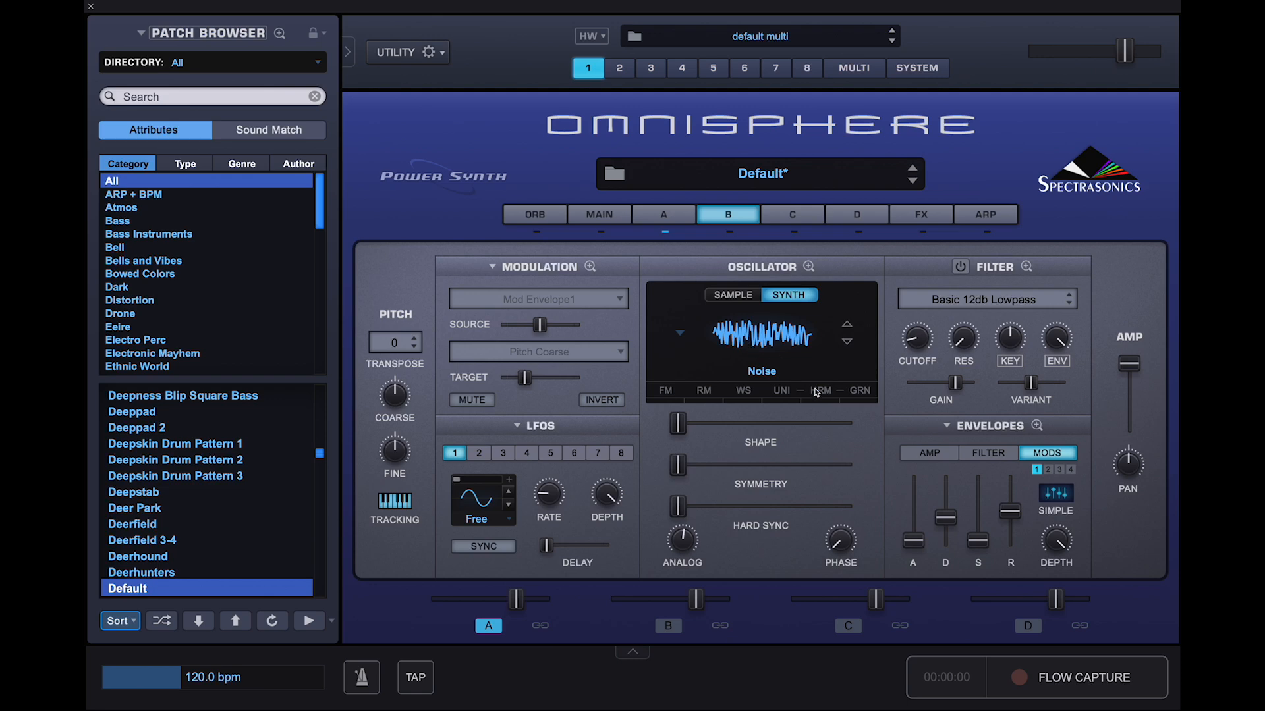
# Step: Give layer B's amp envelope zero sustain and a very short decay, and enable layer B
pyautogui.click(939, 457)
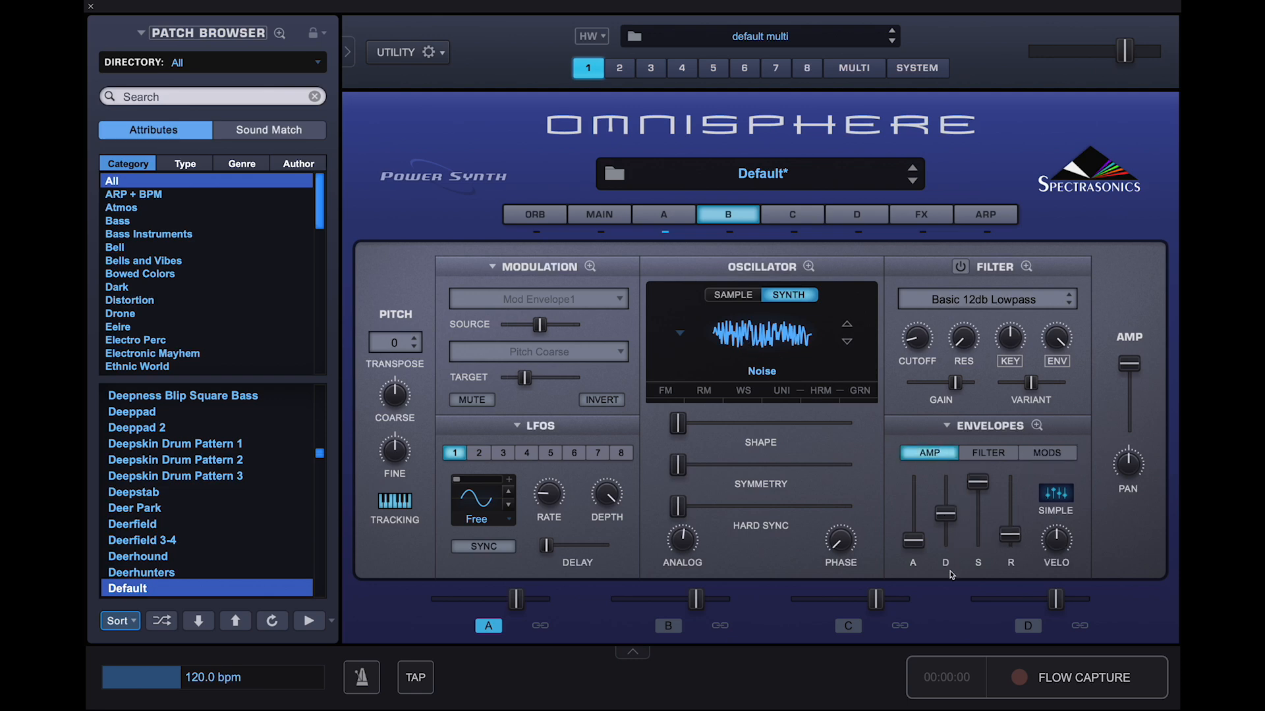
pyautogui.moveTo(978, 483); pyautogui.dragTo(972, 603)
pyautogui.moveTo(945, 514); pyautogui.dragTo(949, 538)
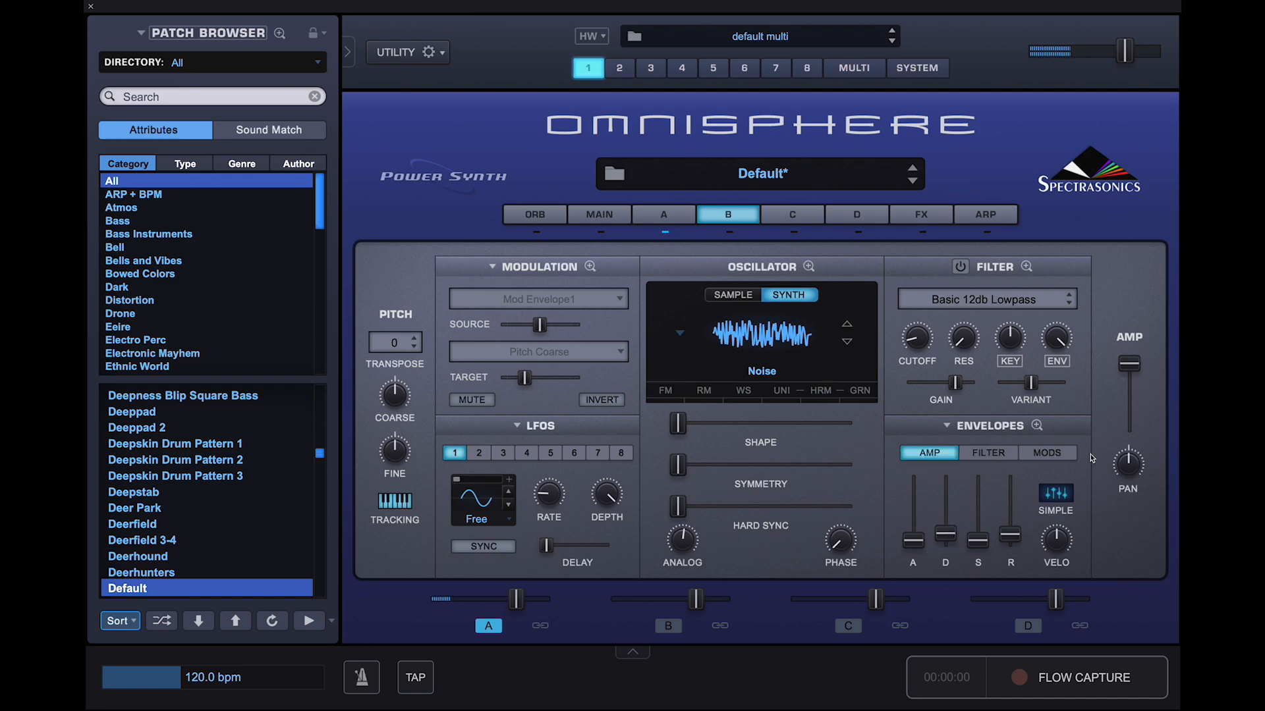
pyautogui.click(729, 234)
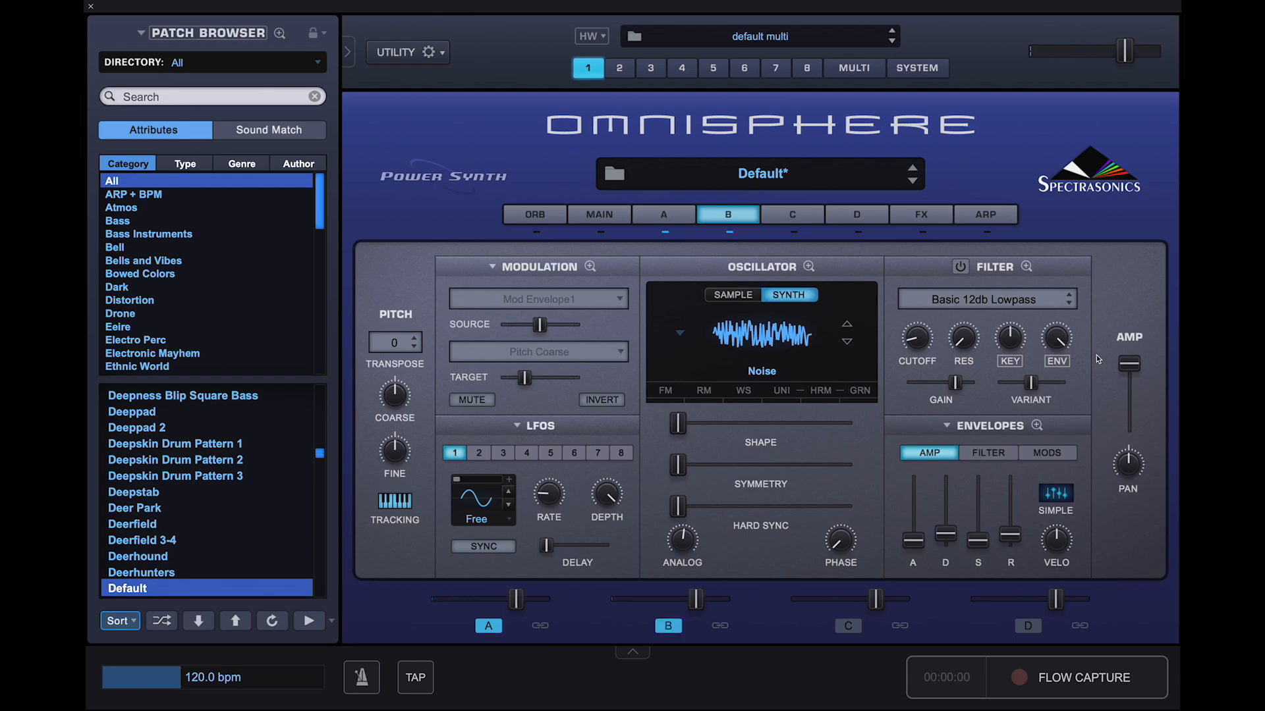
# Step: Enable layer B's oscillator Waveshaper with shaper type 3, depth raised above midway, and the sample rate reducer raised to about a quarter
pyautogui.click(753, 395)
pyautogui.moveTo(675, 410)
pyautogui.mouseDown()
pyautogui.moveTo(861, 415)
pyautogui.moveTo(664, 410)
pyautogui.mouseUp()
pyautogui.click(681, 327)
pyautogui.click(686, 328)
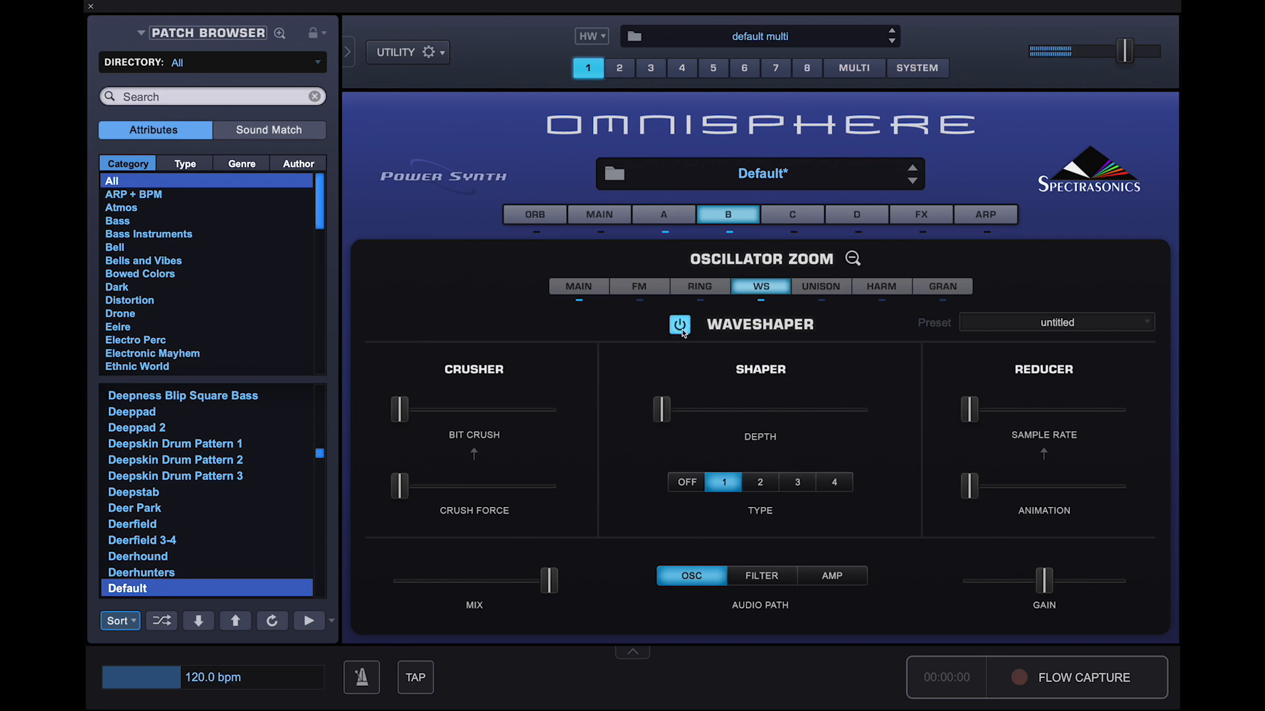
pyautogui.moveTo(660, 423); pyautogui.dragTo(792, 412)
pyautogui.click(797, 482)
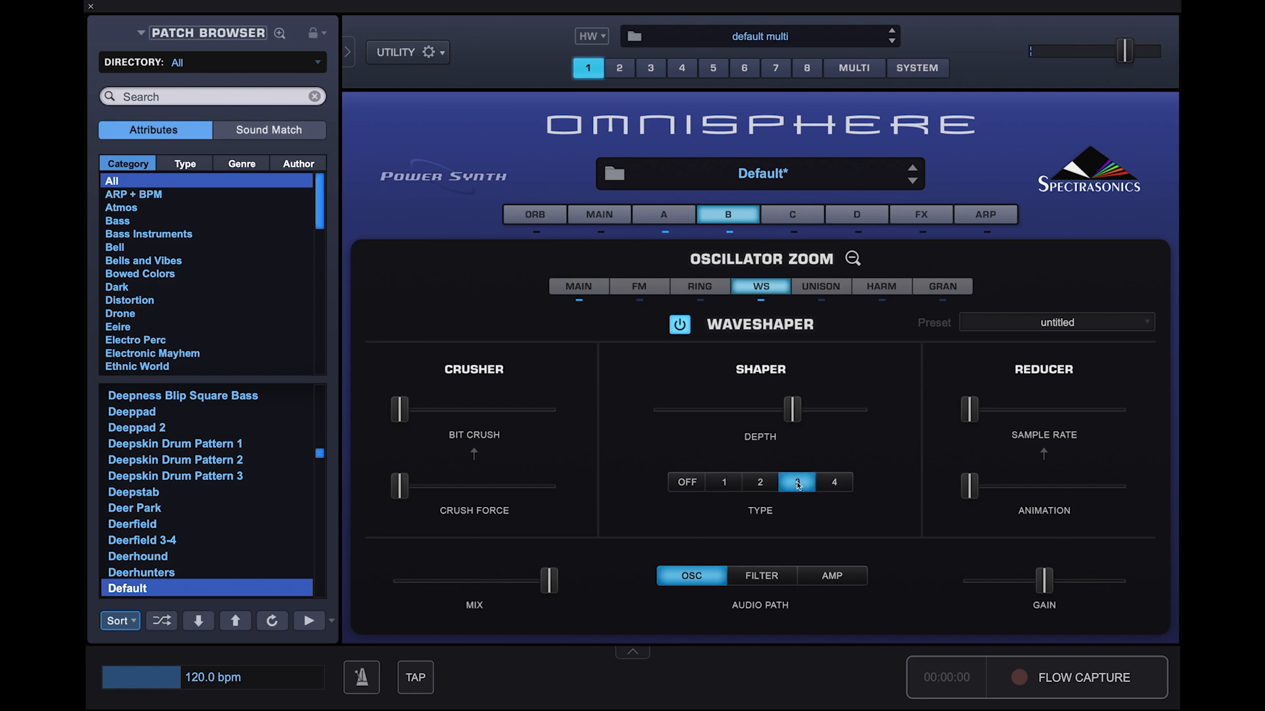
pyautogui.moveTo(970, 409); pyautogui.dragTo(1017, 409)
# Step: Compare layer B with the Waveshaper bypassed, close the oscillator zoom, and lower layer B's level to about a quarter
pyautogui.click(680, 324)
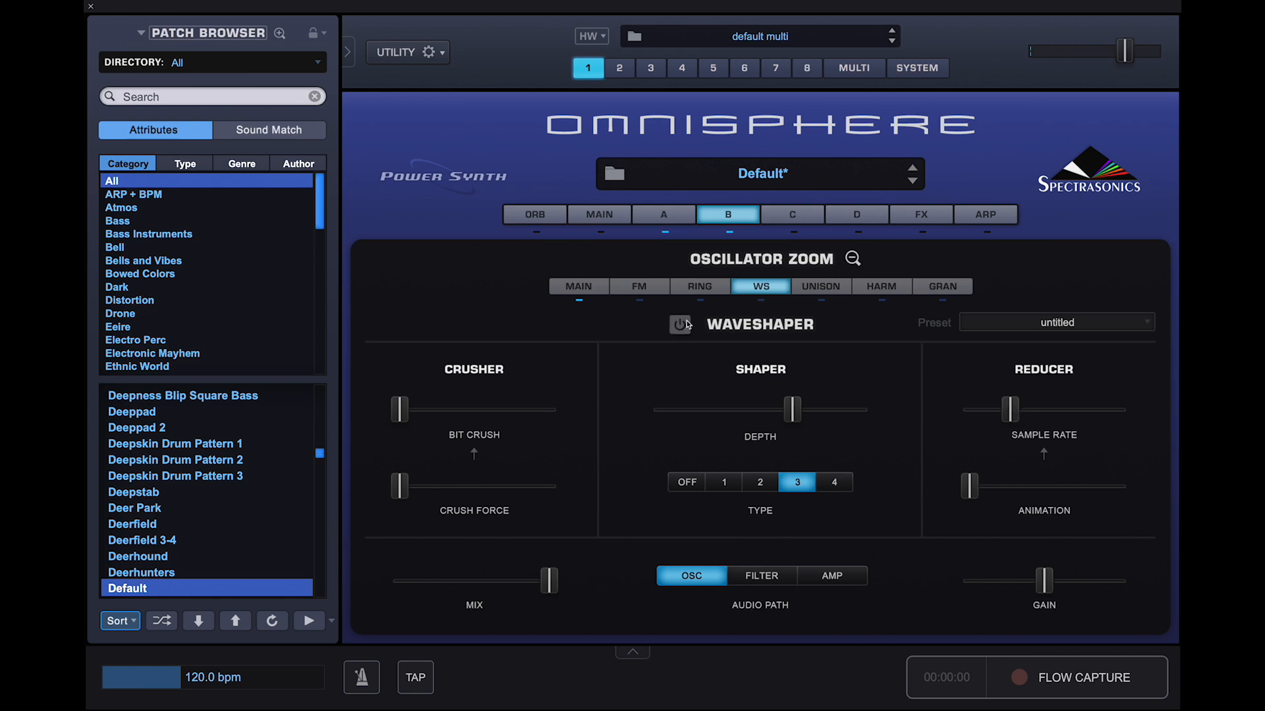
pyautogui.click(681, 324)
pyautogui.click(853, 259)
pyautogui.moveTo(699, 607); pyautogui.dragTo(644, 606)
# Step: Enable layer A's filter and choose the LPF Warm 24db lowpass type
pyautogui.click(690, 212)
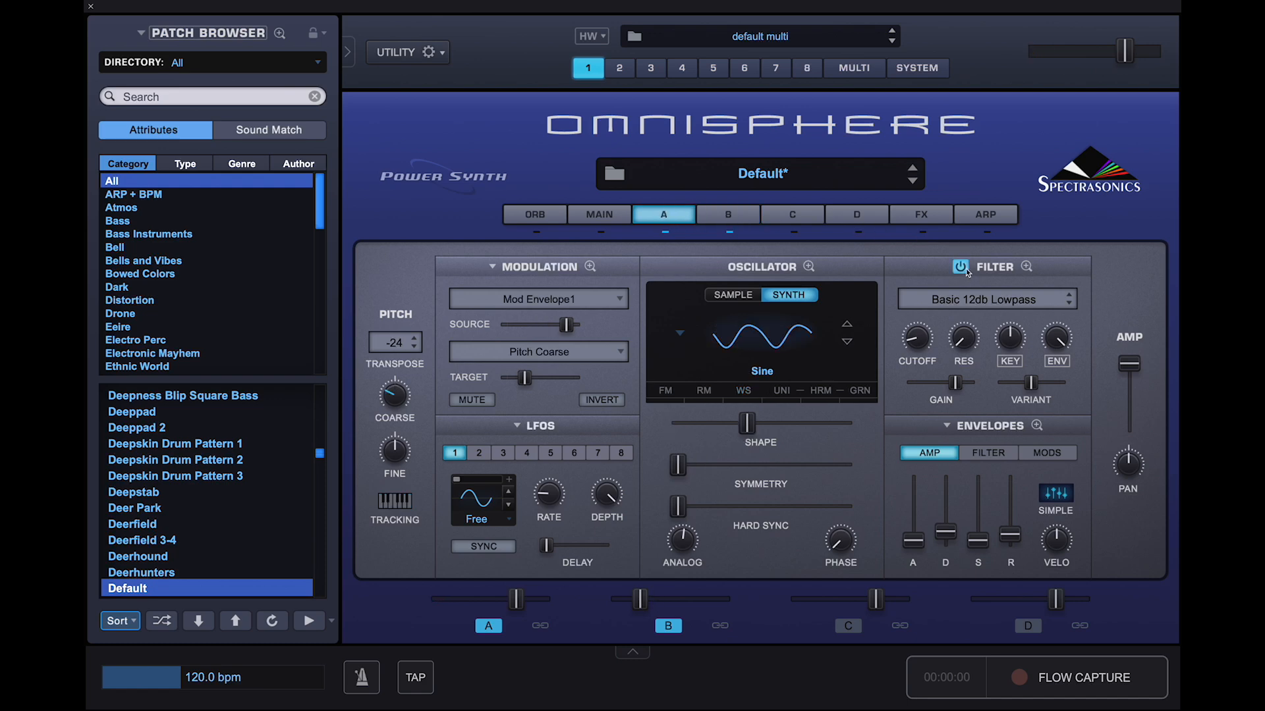
pyautogui.click(972, 298)
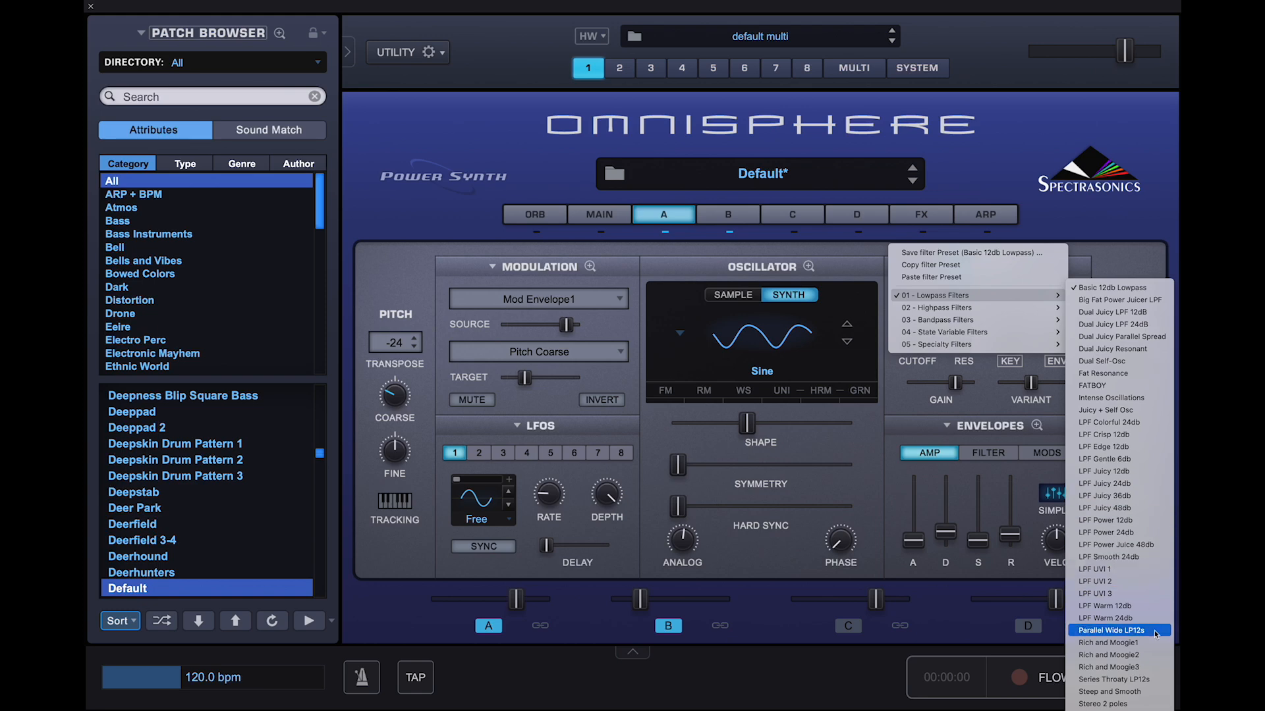
pyautogui.click(1113, 618)
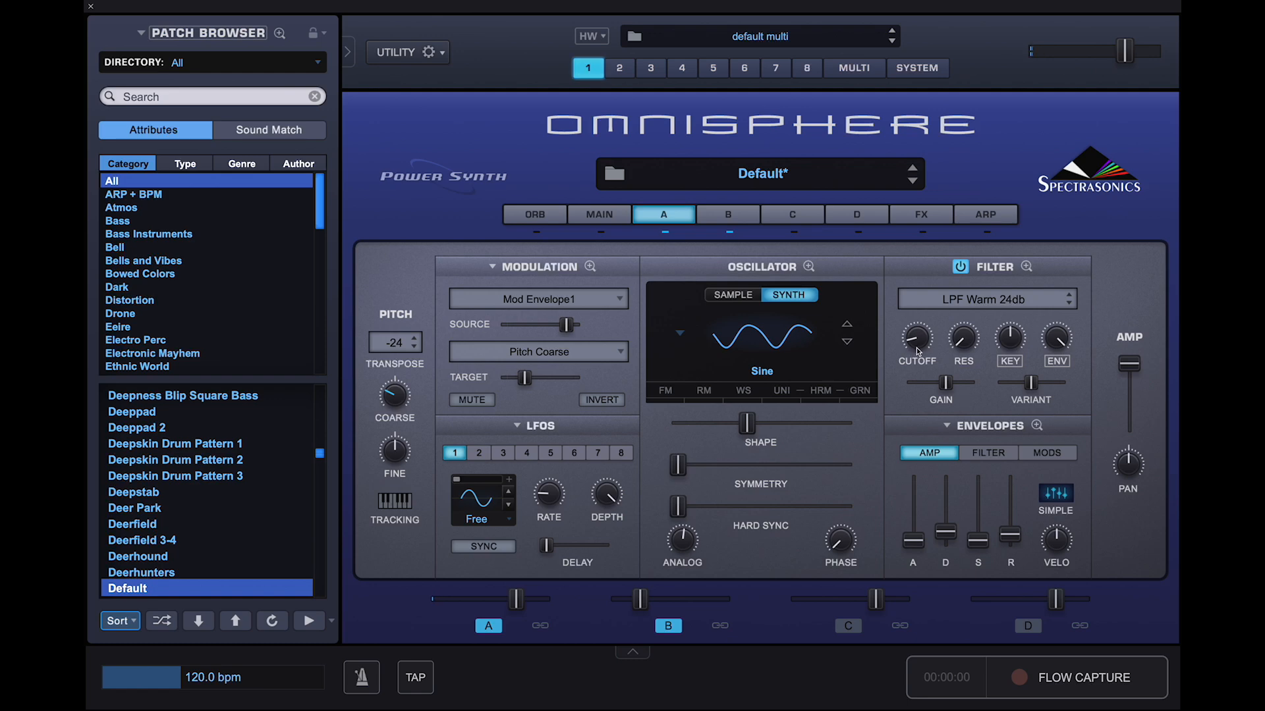
# Step: Tune layer A's filter by ear, settling the cutoff slightly below centre with a moderate resonance
pyautogui.moveTo(920, 345); pyautogui.dragTo(994, 282)
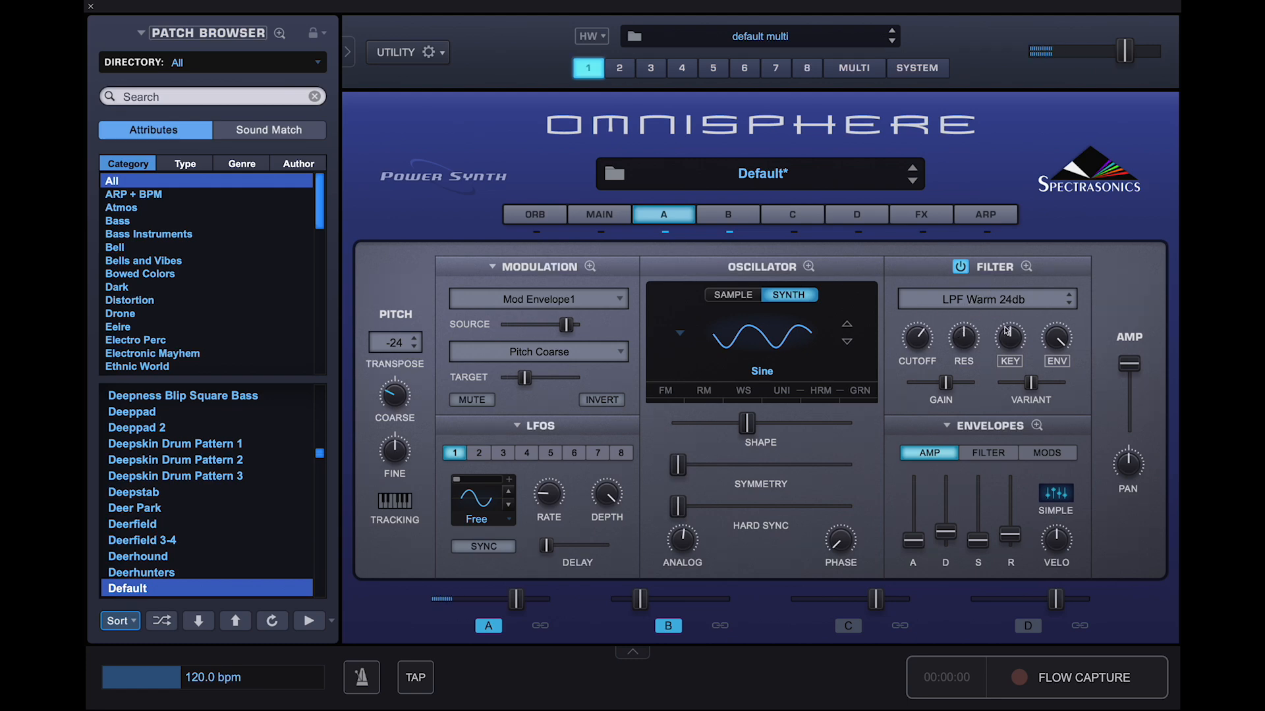
pyautogui.moveTo(973, 342); pyautogui.dragTo(974, 325)
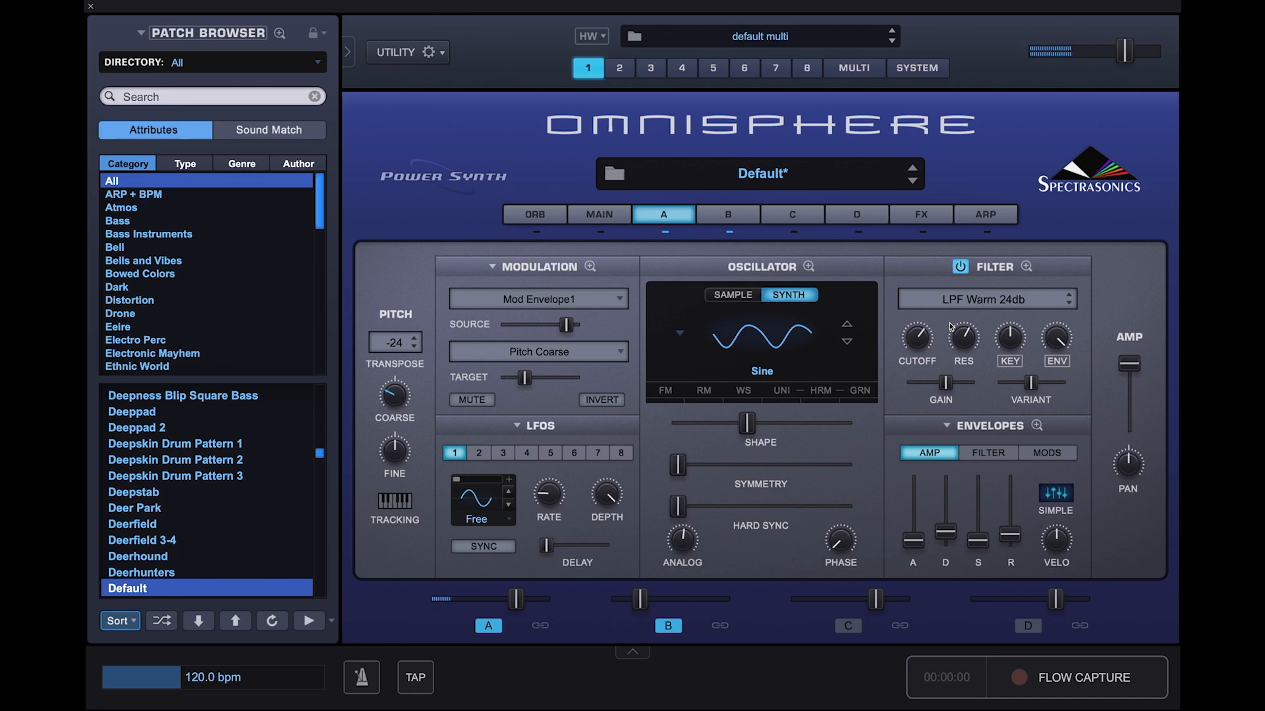
pyautogui.moveTo(919, 340); pyautogui.dragTo(958, 396)
pyautogui.moveTo(920, 335); pyautogui.dragTo(919, 342)
# Step: Add Flame Distortion to the first common effect slot and compare the sound with it bypassed
pyautogui.click(919, 215)
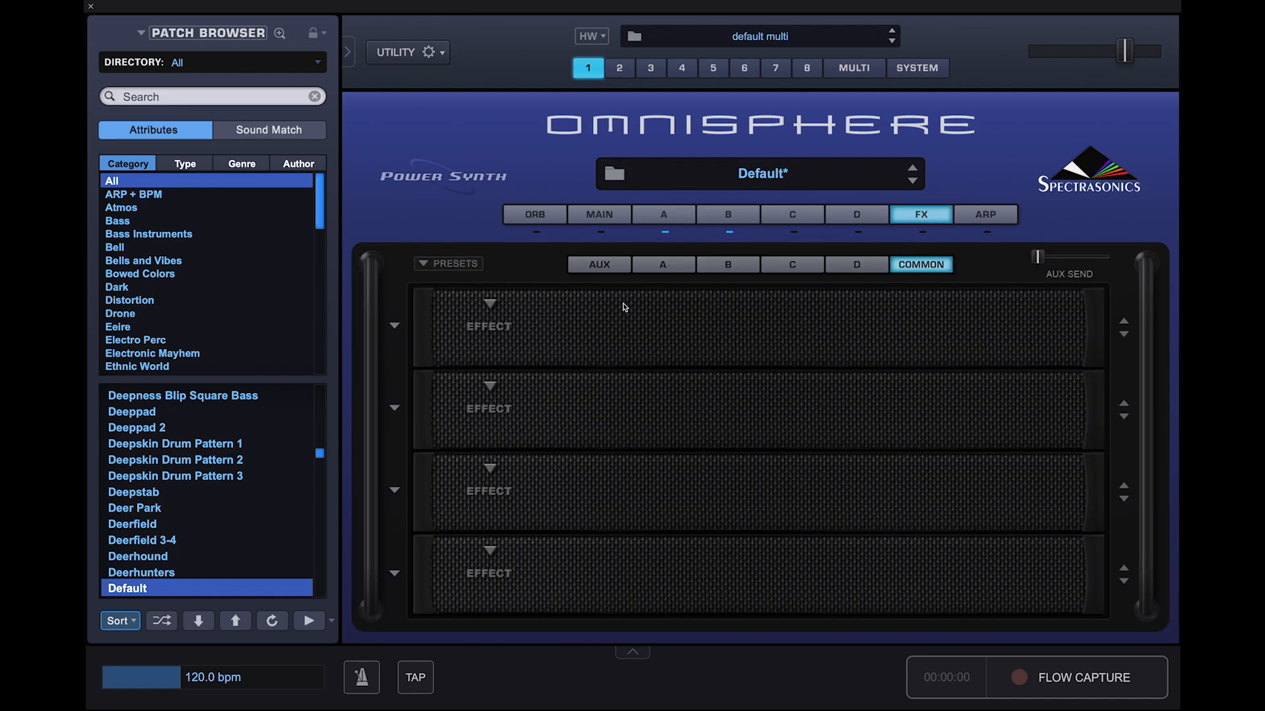
pyautogui.click(494, 304)
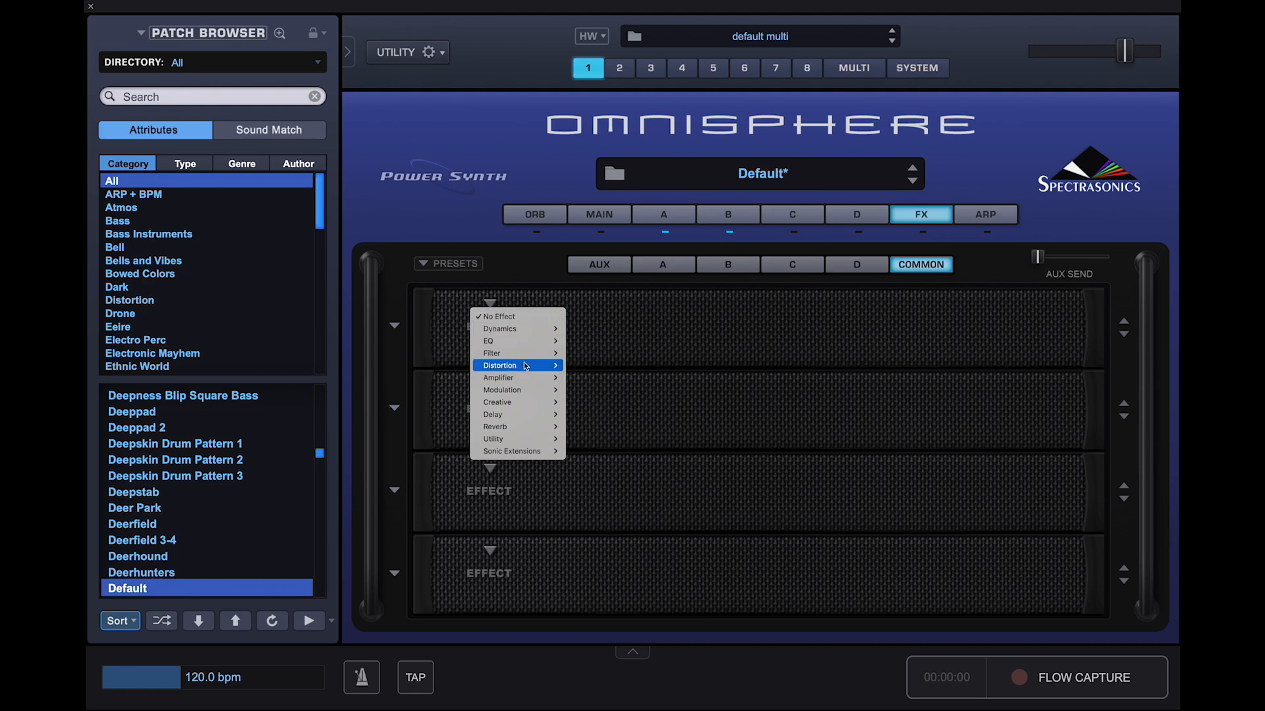
pyautogui.moveTo(527, 366)
pyautogui.click(626, 390)
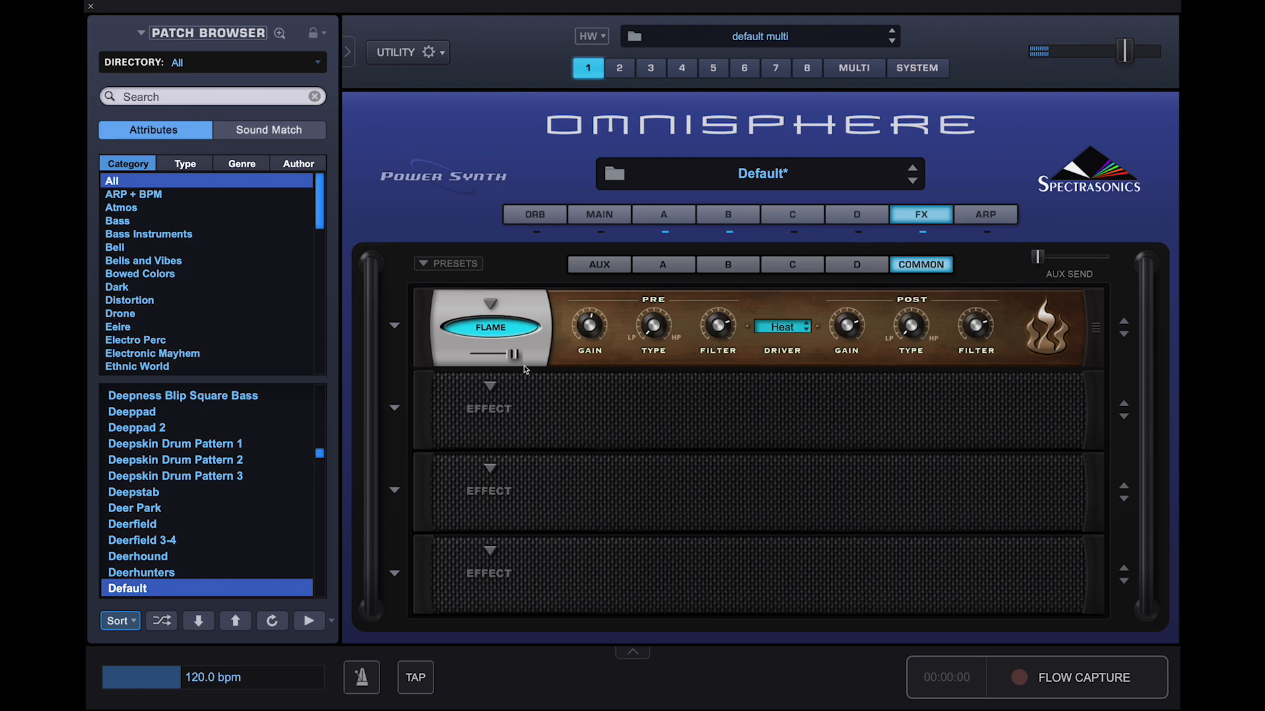
pyautogui.click(501, 330)
pyautogui.click(501, 329)
# Step: Try the BURN driver on the Flame distortion and adjust its pre gain
pyautogui.click(781, 327)
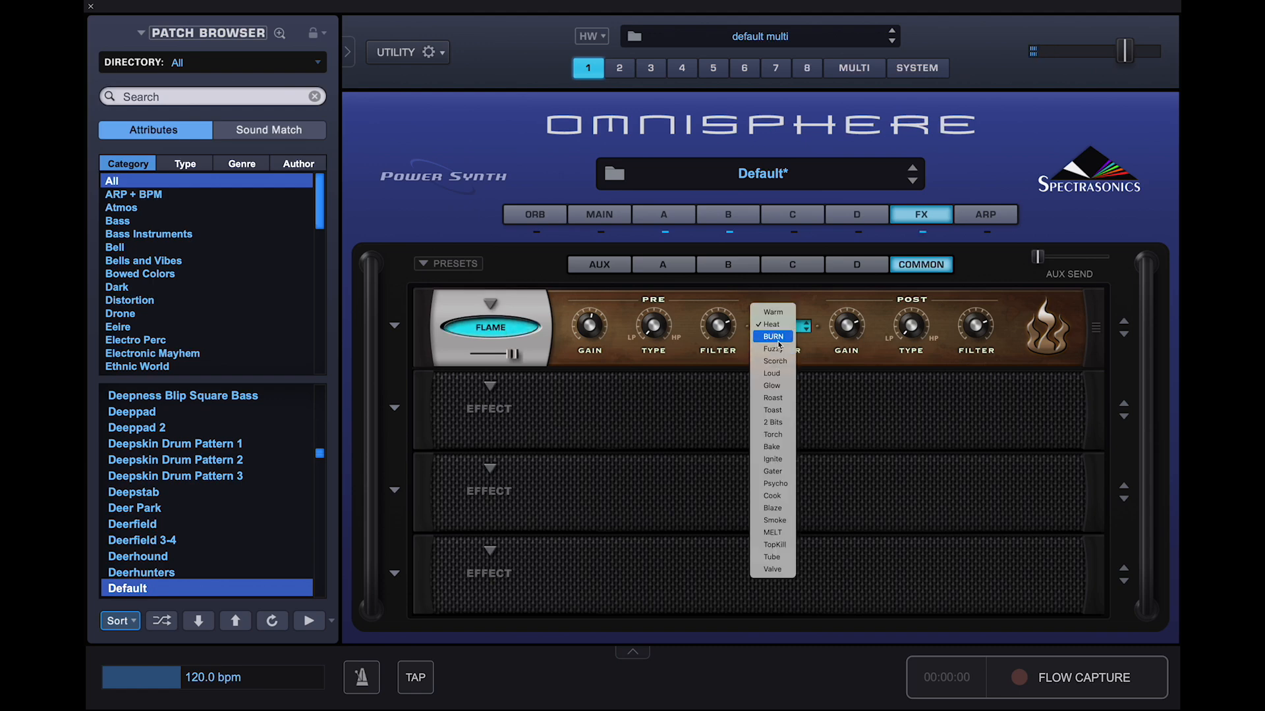
pyautogui.click(777, 337)
pyautogui.moveTo(585, 330); pyautogui.dragTo(586, 323)
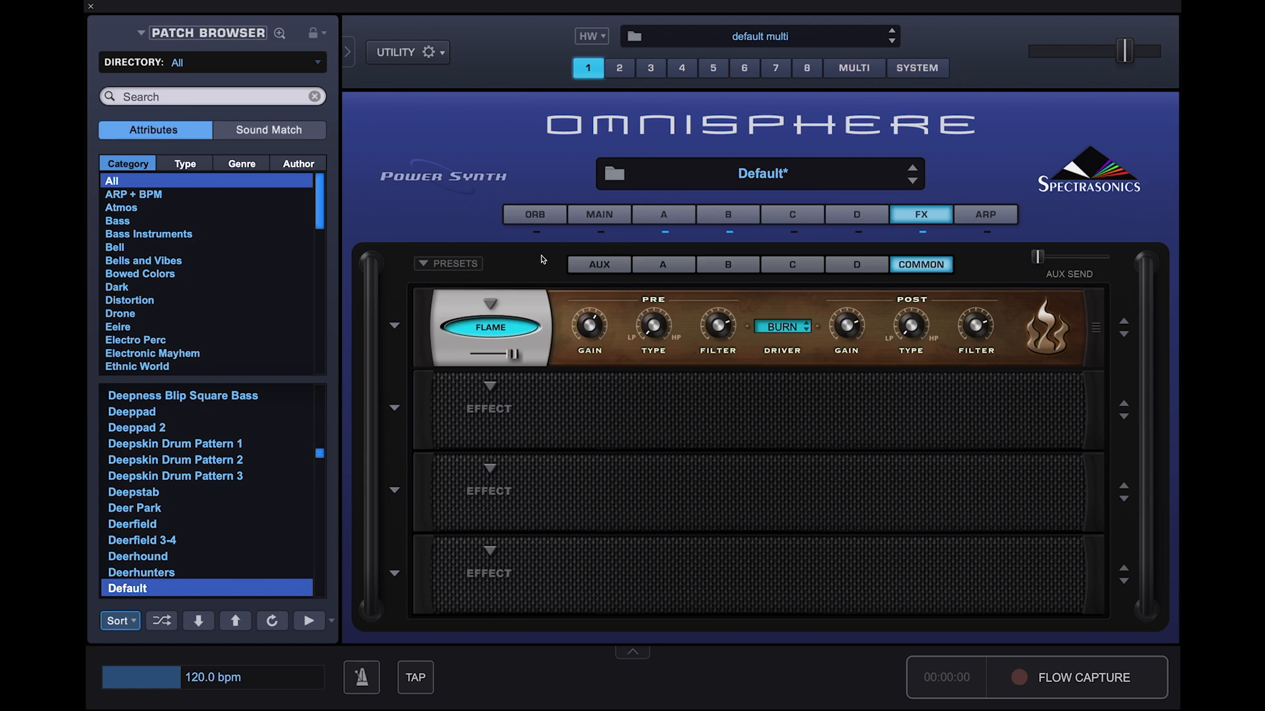
# Step: Replace the Flame distortion with Toxic Smasher and lower its mix to about a quarter
pyautogui.click(490, 300)
pyautogui.moveTo(519, 366)
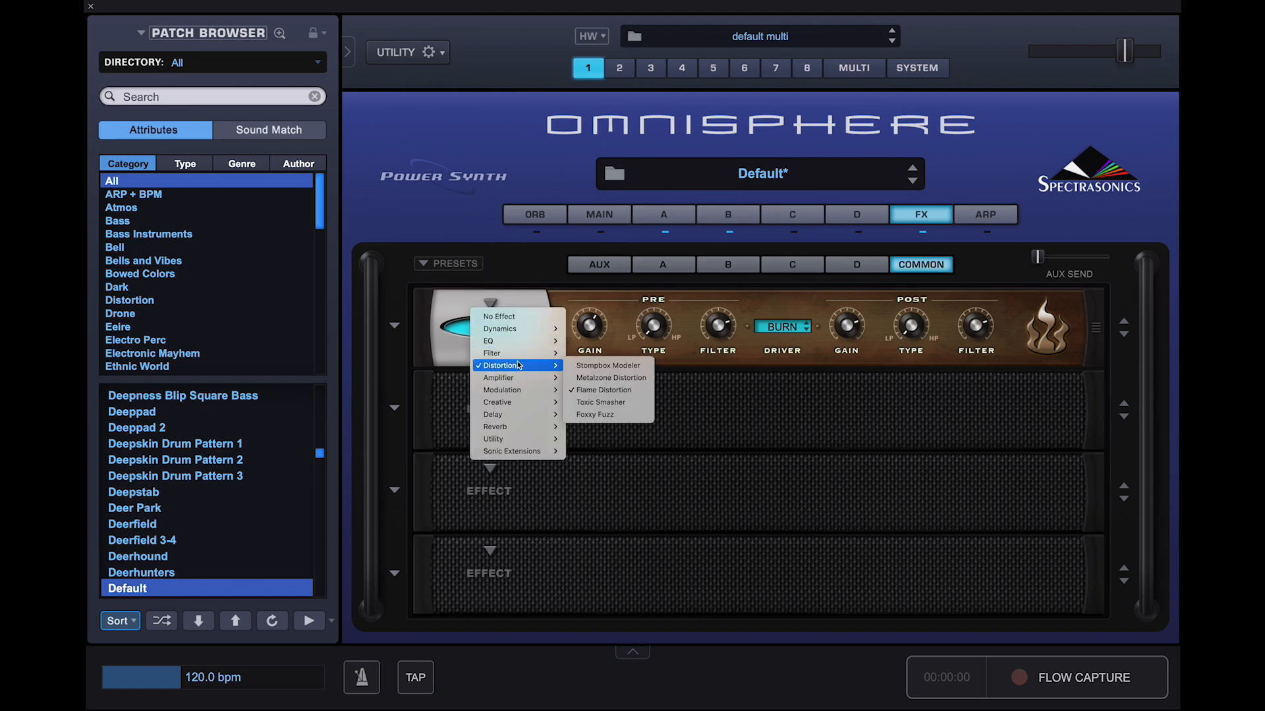
pyautogui.click(631, 402)
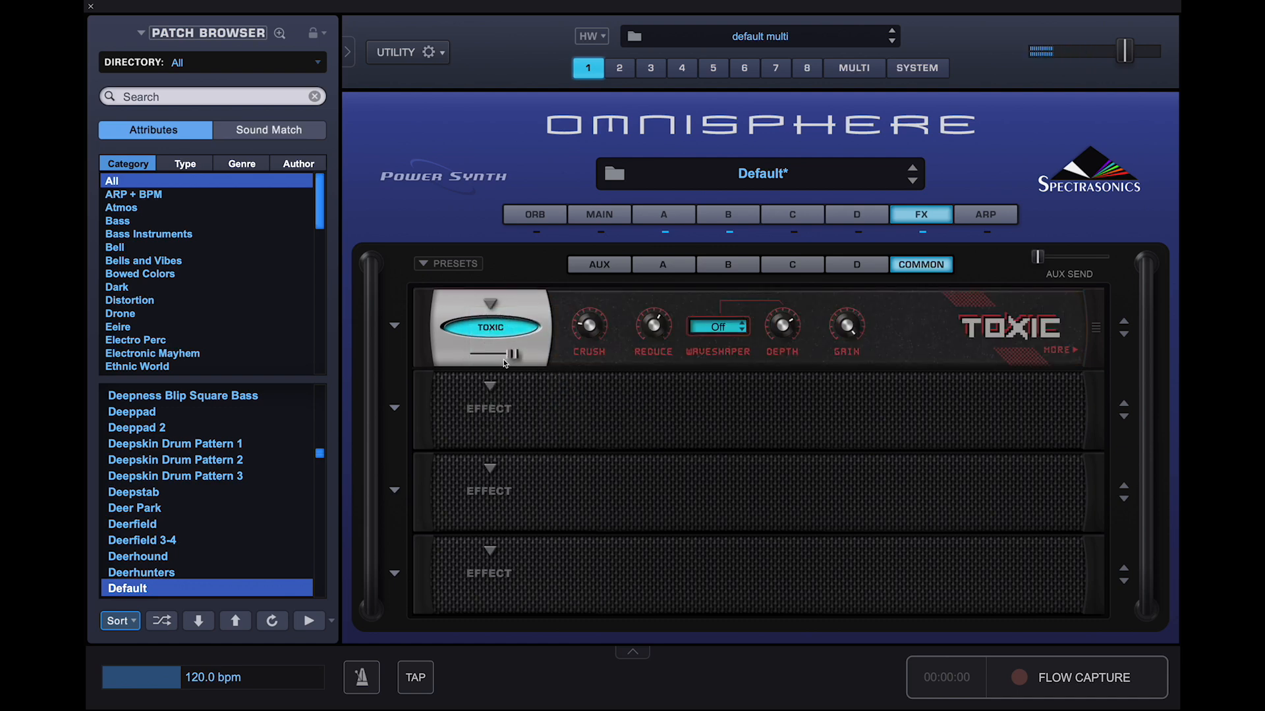
pyautogui.moveTo(512, 356); pyautogui.dragTo(476, 362)
# Step: Lower the Toxic Smasher's gain and reduce amounts and fine-tune its crush
pyautogui.moveTo(837, 327); pyautogui.dragTo(845, 397)
pyautogui.moveTo(657, 332); pyautogui.dragTo(652, 380)
pyautogui.moveTo(591, 340); pyautogui.dragTo(661, 336)
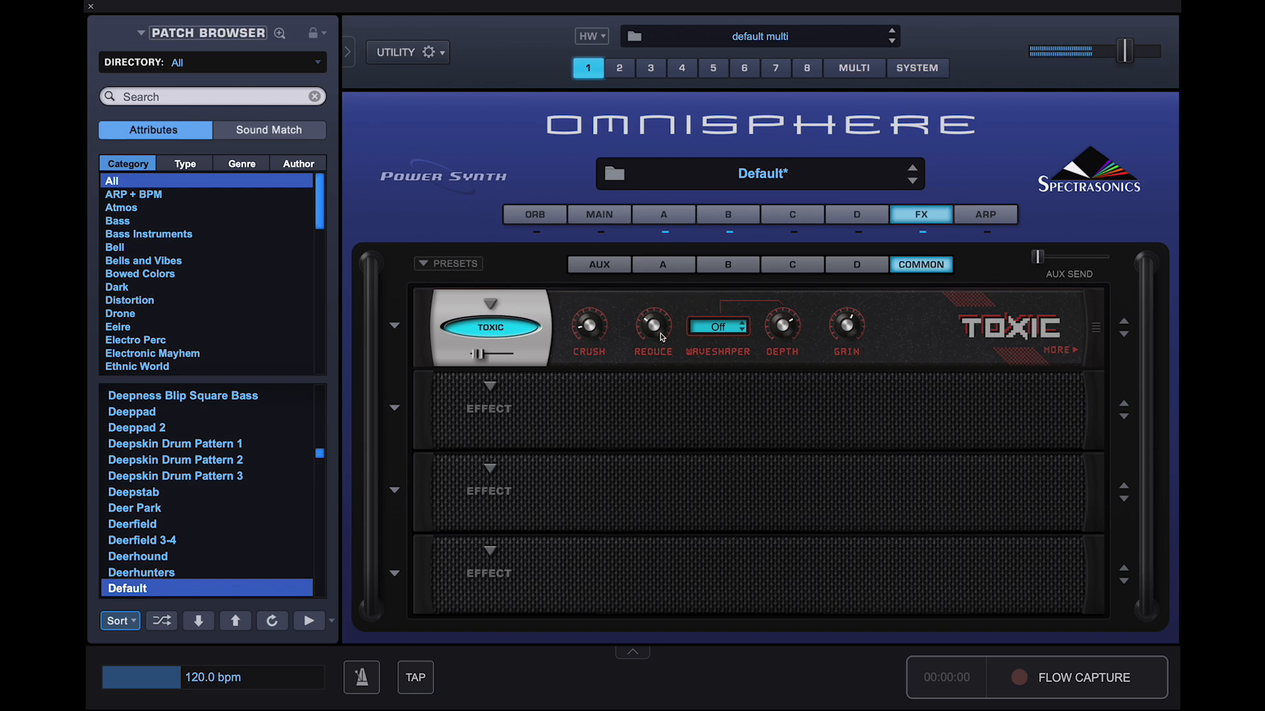
# Step: Modulate the Toxic Smasher's Reduce with LFO1 and set the source amount to 0.132
pyautogui.rightClick(656, 331)
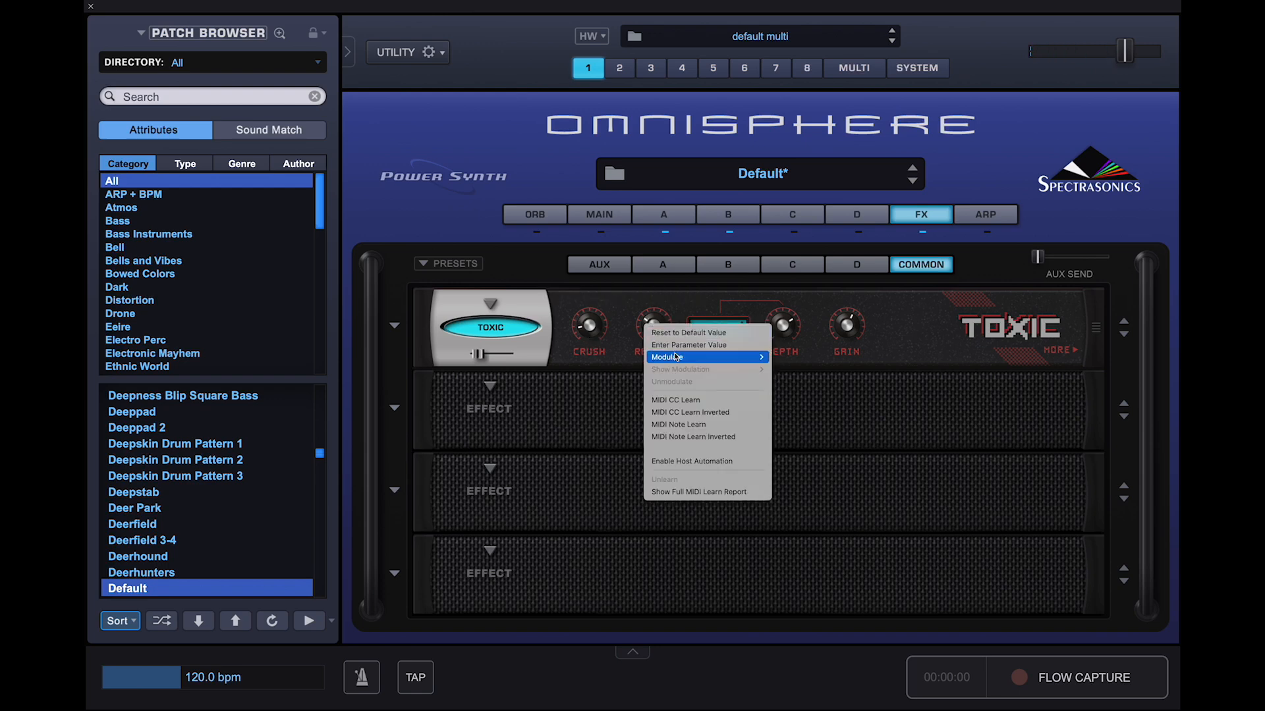
pyautogui.moveTo(705, 357)
pyautogui.click(795, 357)
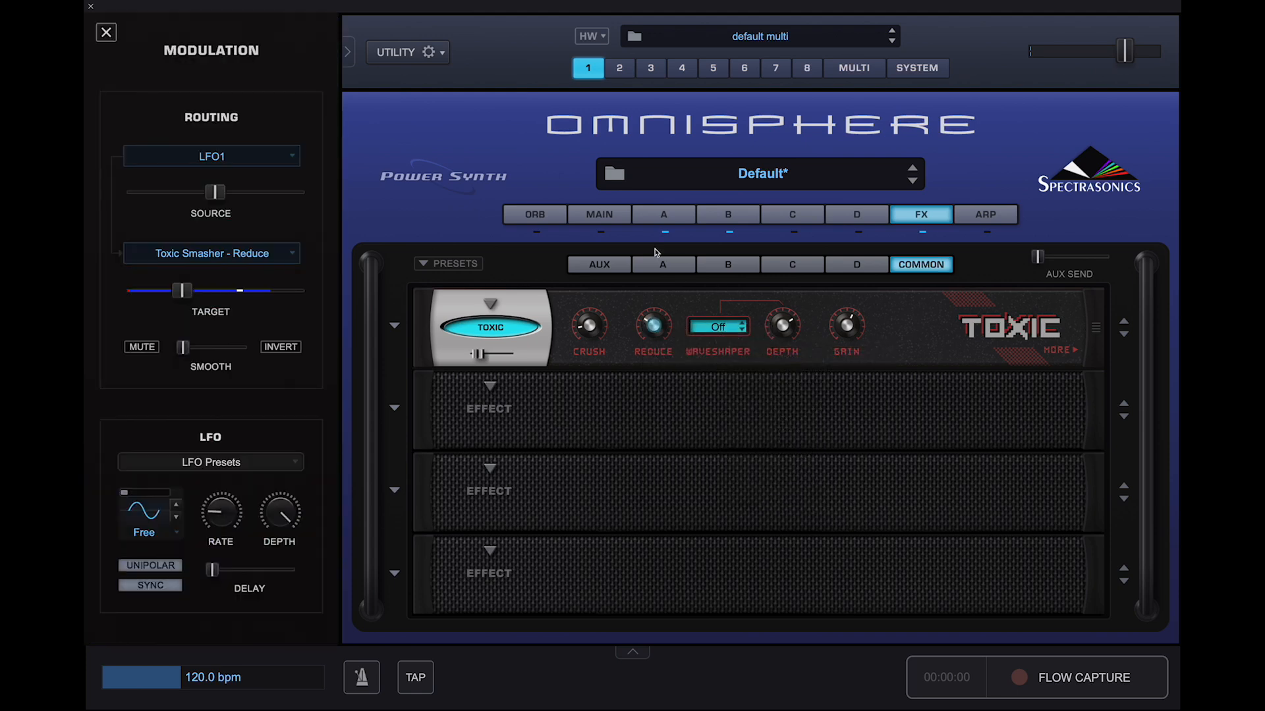
pyautogui.moveTo(215, 192); pyautogui.dragTo(154, 194)
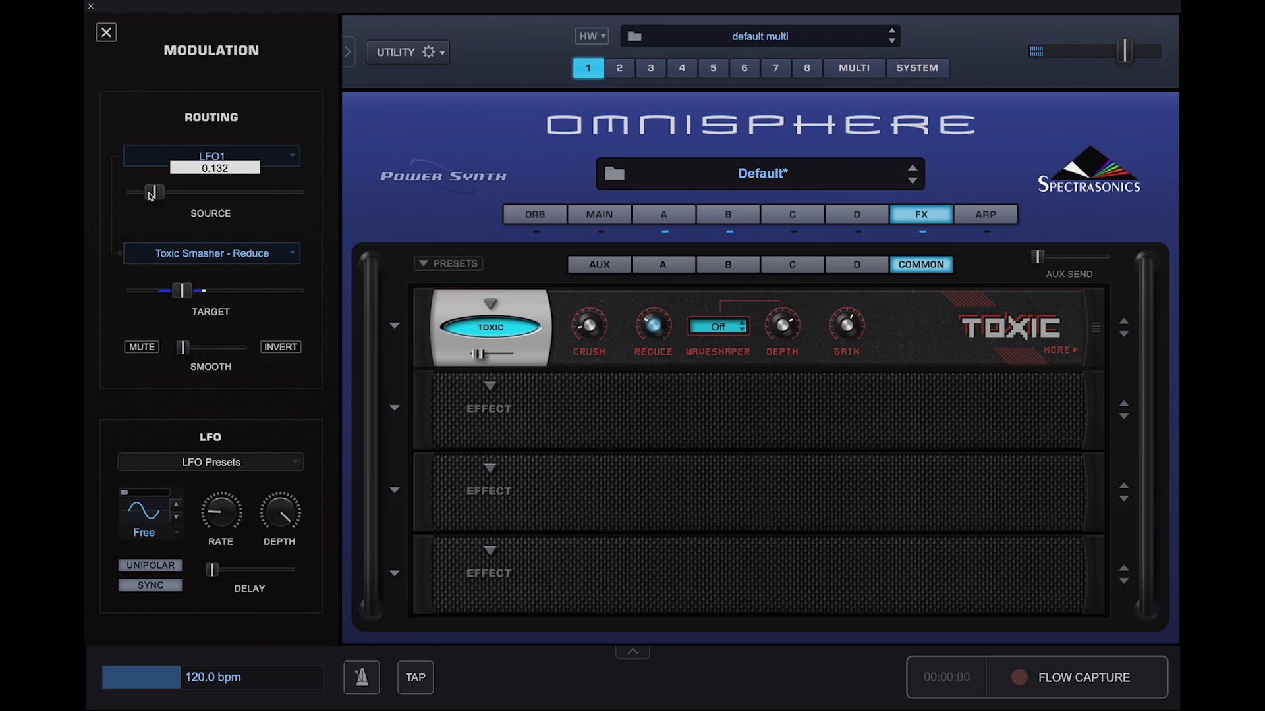
# Step: Raise the smoothing of the LFO1 to Reduce modulation well above midway and slow the LFO rate slightly
pyautogui.moveTo(186, 348); pyautogui.dragTo(227, 349)
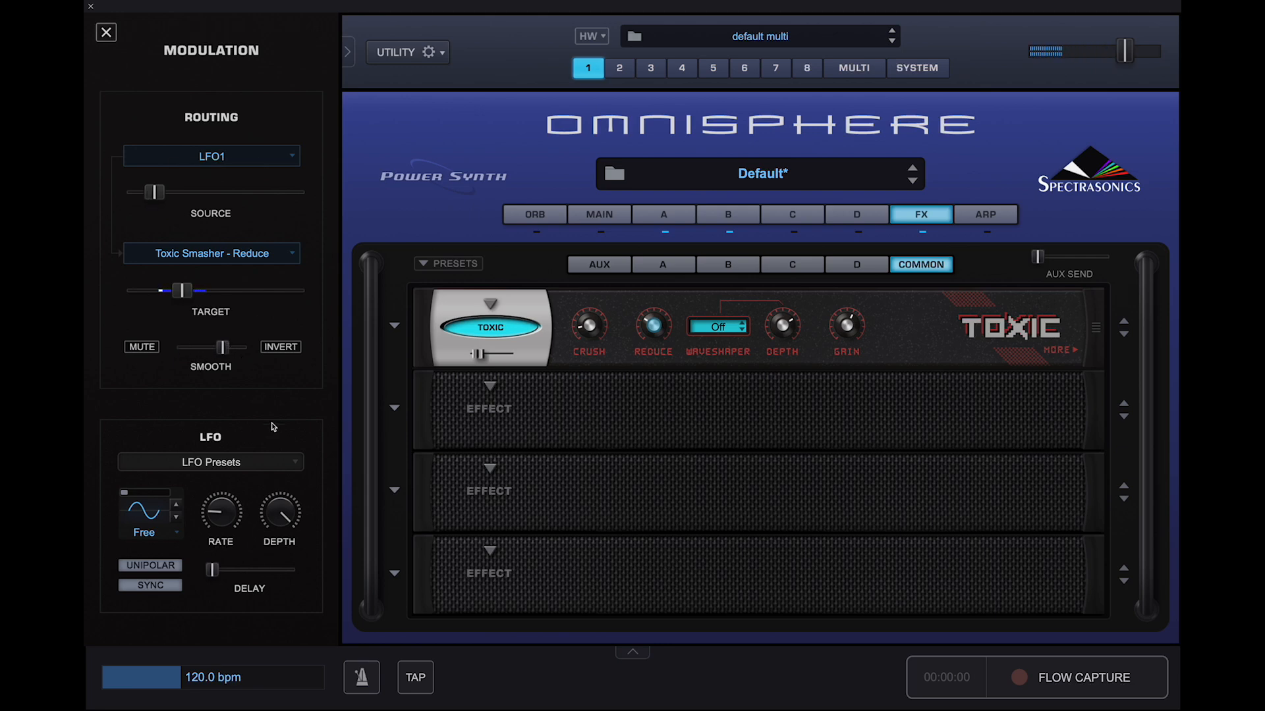
pyautogui.click(230, 512)
pyautogui.moveTo(230, 513); pyautogui.dragTo(225, 517)
# Step: Close the modulation routing view and return to layer A's settings
pyautogui.click(525, 338)
pyautogui.click(659, 209)
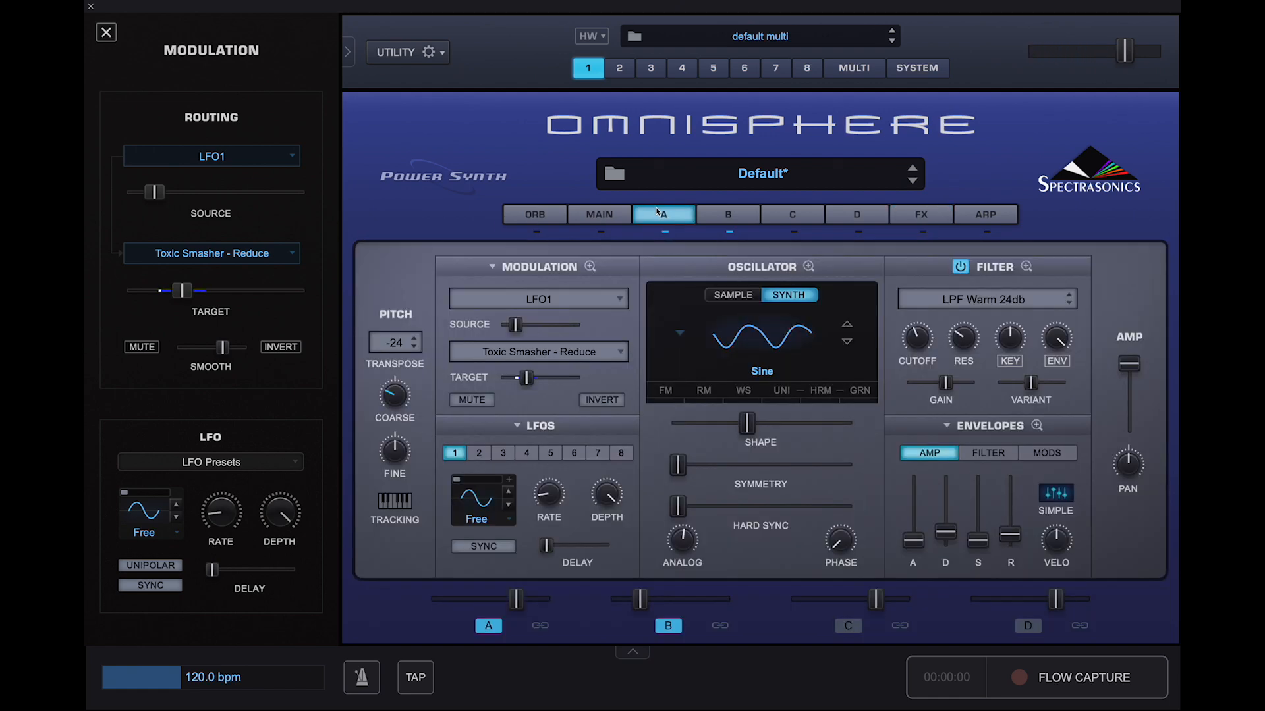
pyautogui.click(621, 216)
pyautogui.click(105, 35)
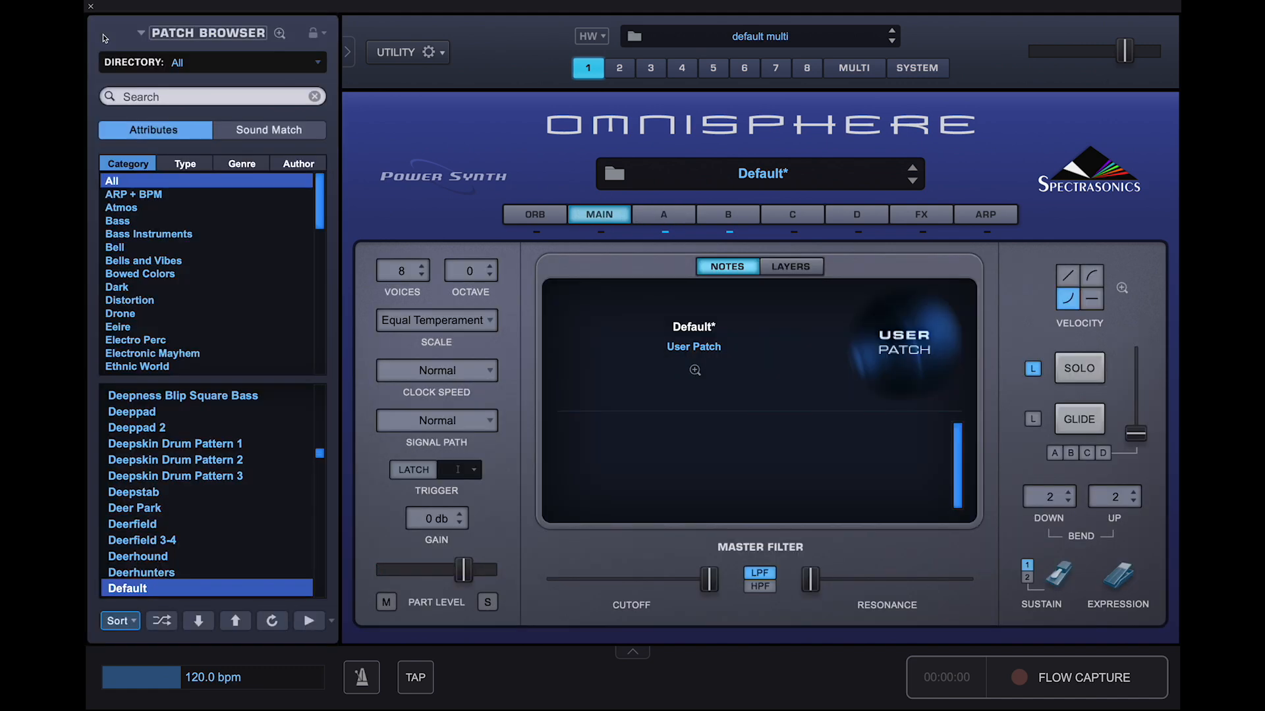
pyautogui.click(683, 223)
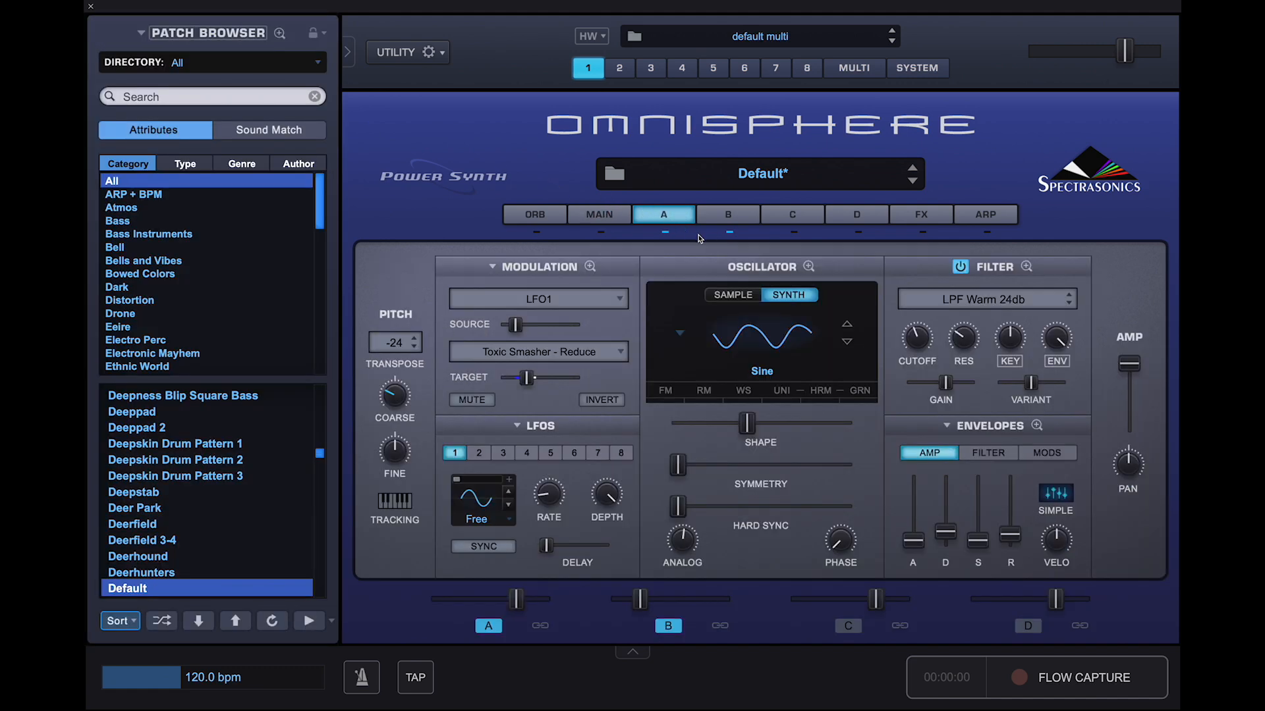